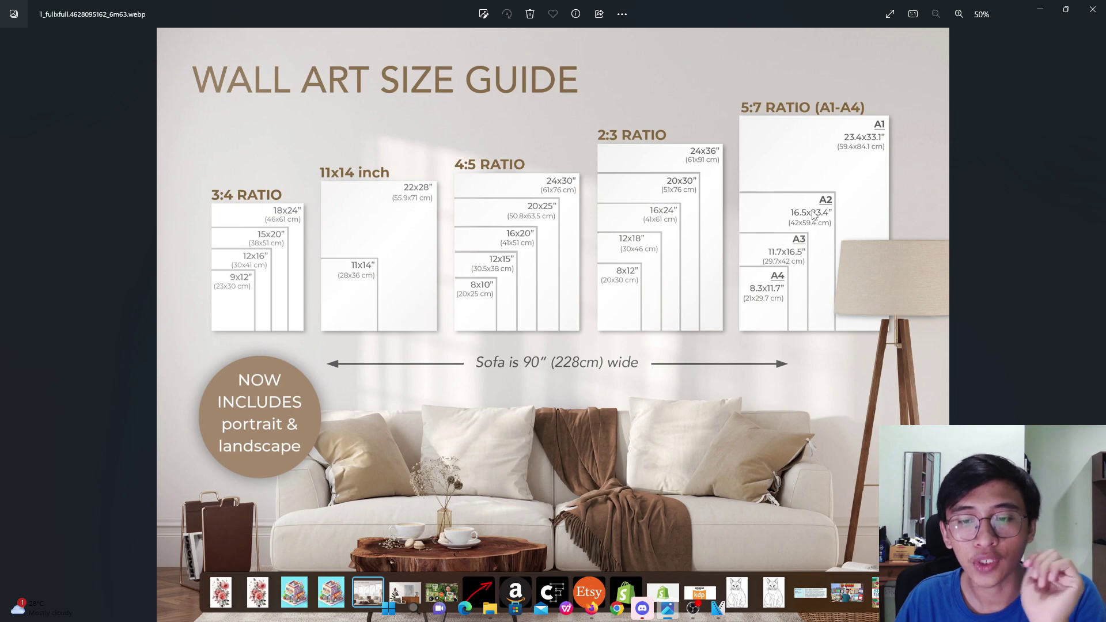
Step: Switch to the Firefox browser, search Google for "etsy" and open the Etsy website from the results
{"action": "left_click", "coordinate": [594, 609]}
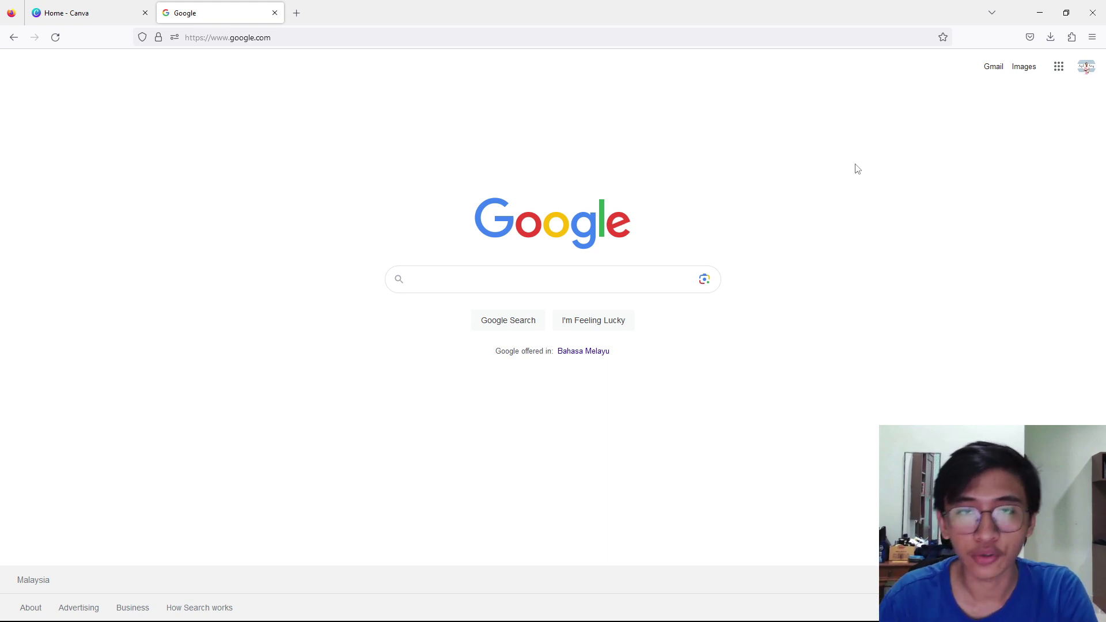
{"action": "left_click", "coordinate": [597, 282]}
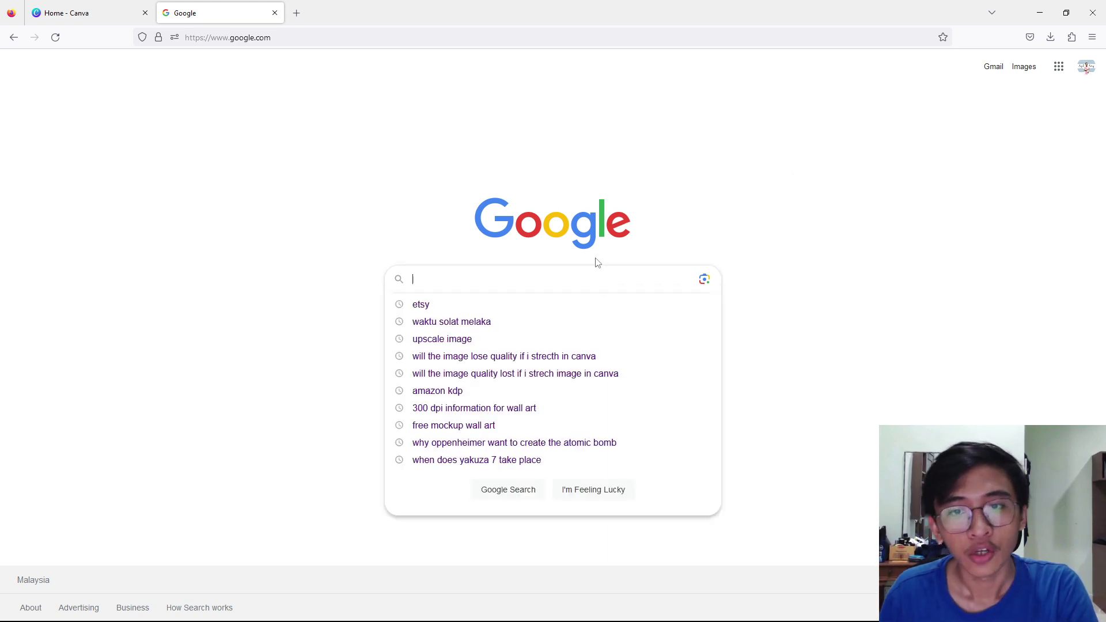
{"action": "type", "text": "etsy"}
{"action": "key", "text": "Return"}
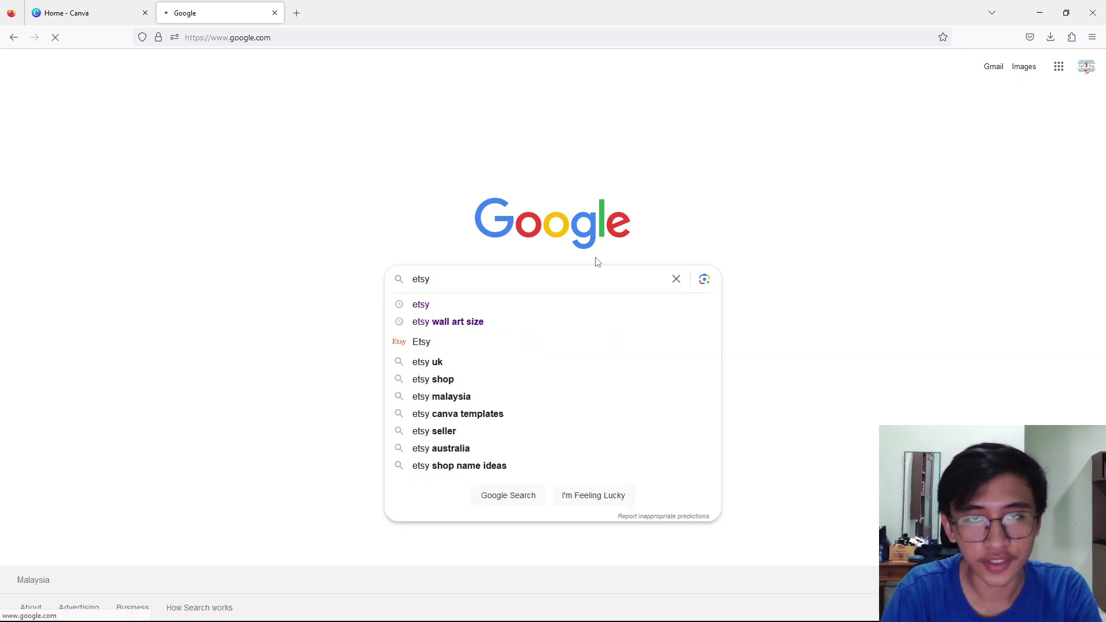
{"action": "left_click", "coordinate": [143, 207]}
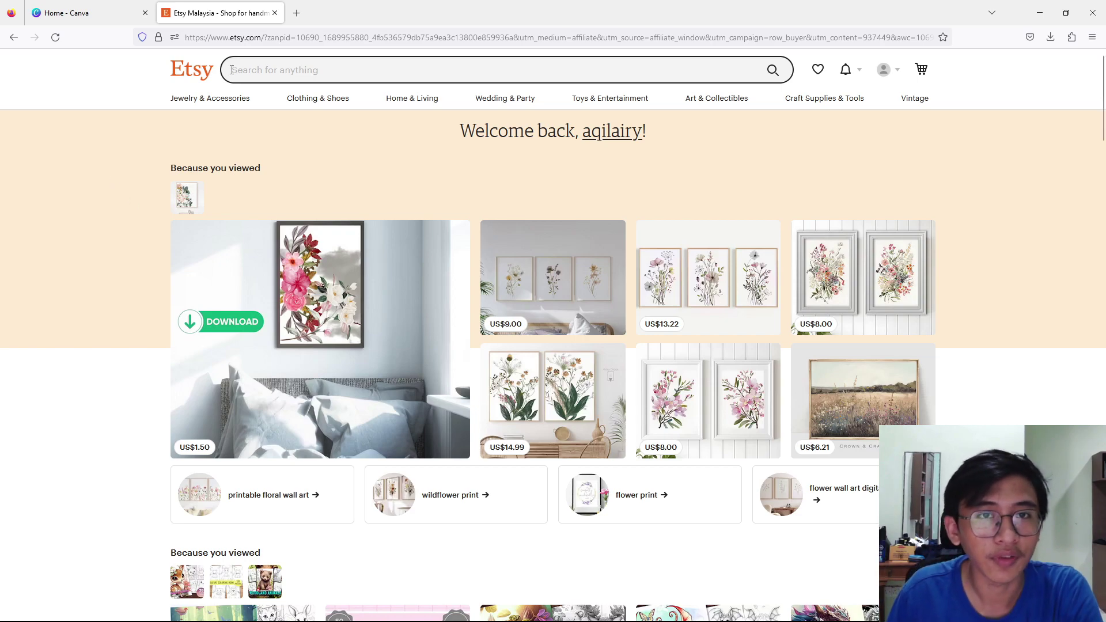
Step: Search Etsy for "flowers wall art"
{"action": "left_click", "coordinate": [251, 71]}
{"action": "type", "text": "flowers"}
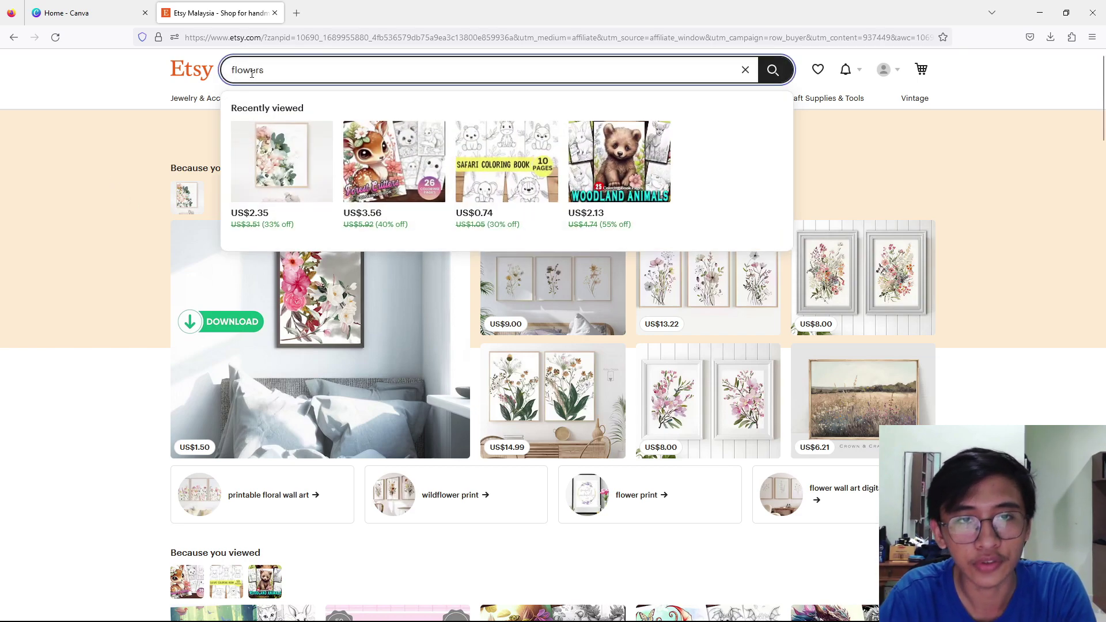
{"action": "type", "text": " wall art"}
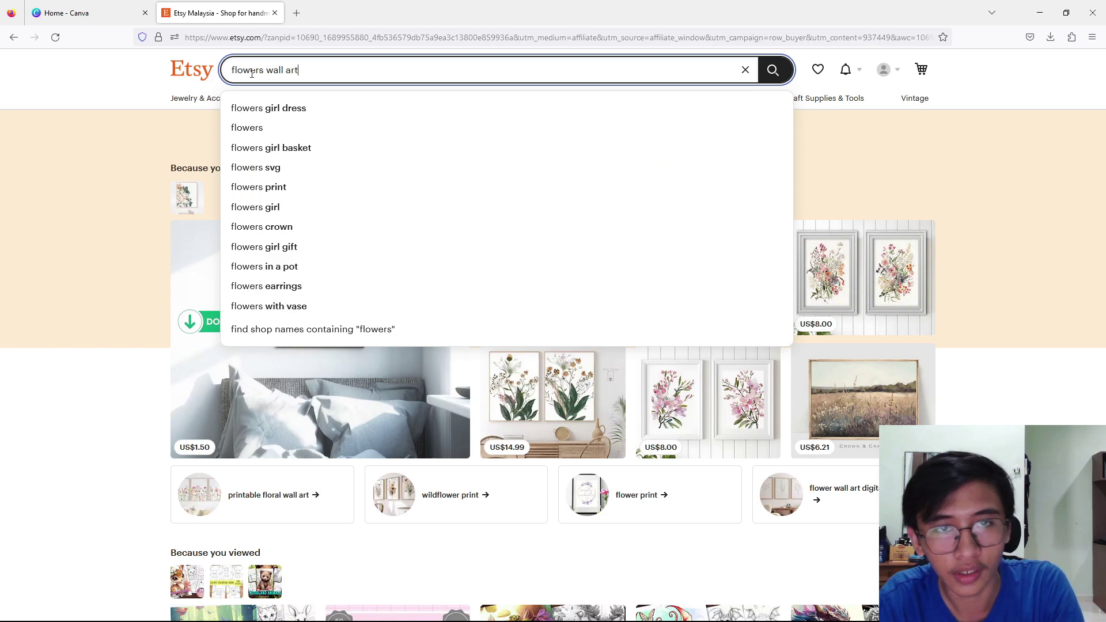
{"action": "key", "text": "Return"}
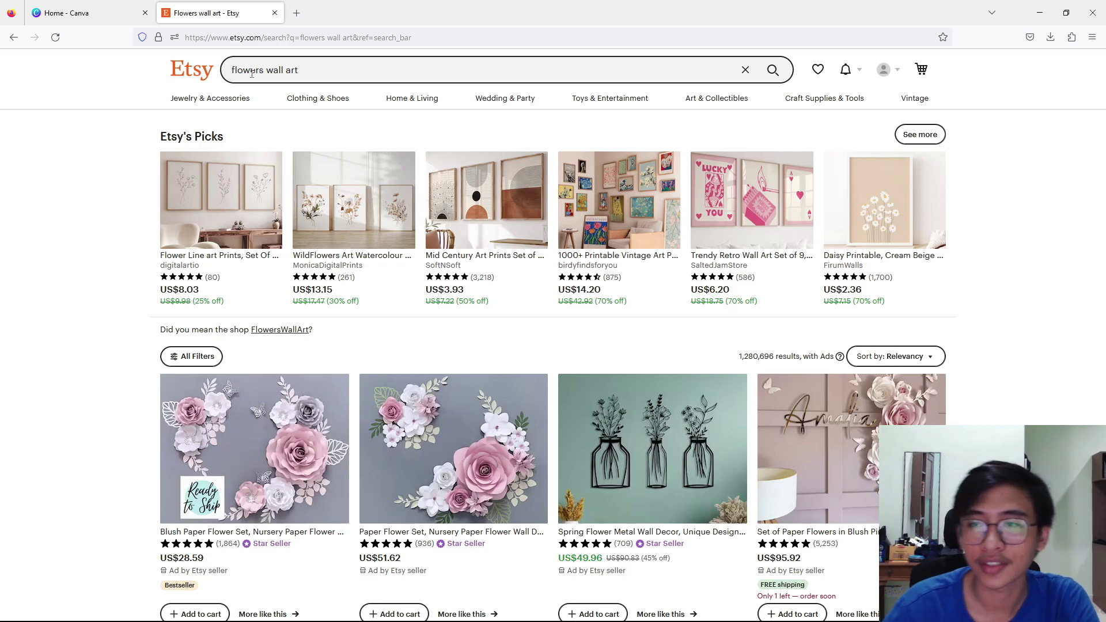
Step: Open the listing for the two-frame Garden Flower Print from the search results and examine its digital file details
{"action": "scroll", "coordinate": [646, 323], "scroll_direction": "down", "scroll_amount": 2}
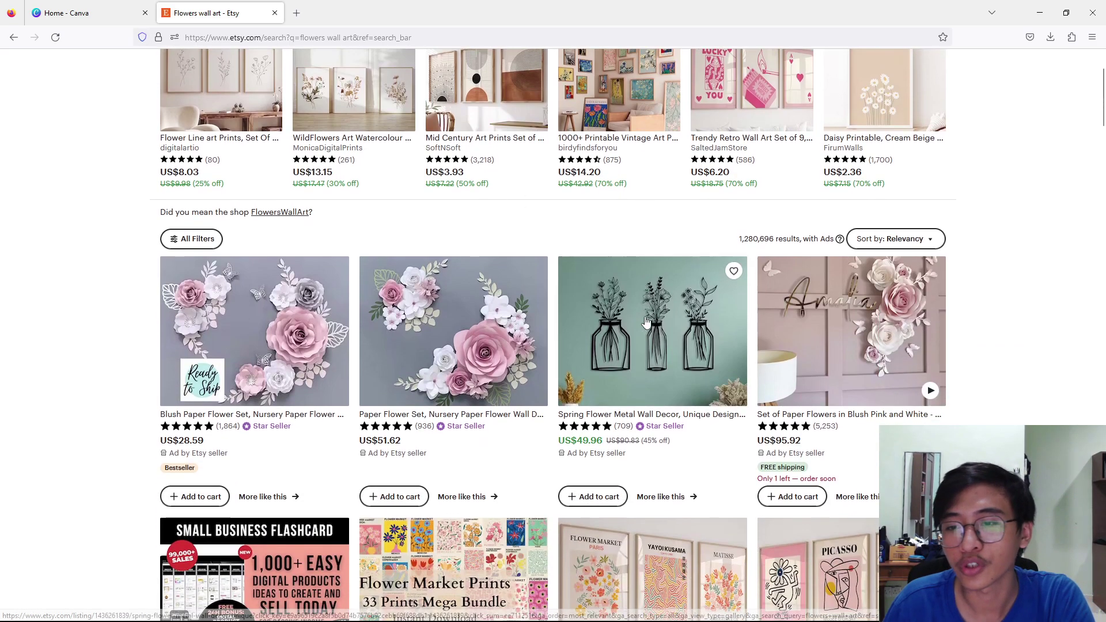
{"action": "scroll", "coordinate": [646, 322], "scroll_direction": "down", "scroll_amount": 4}
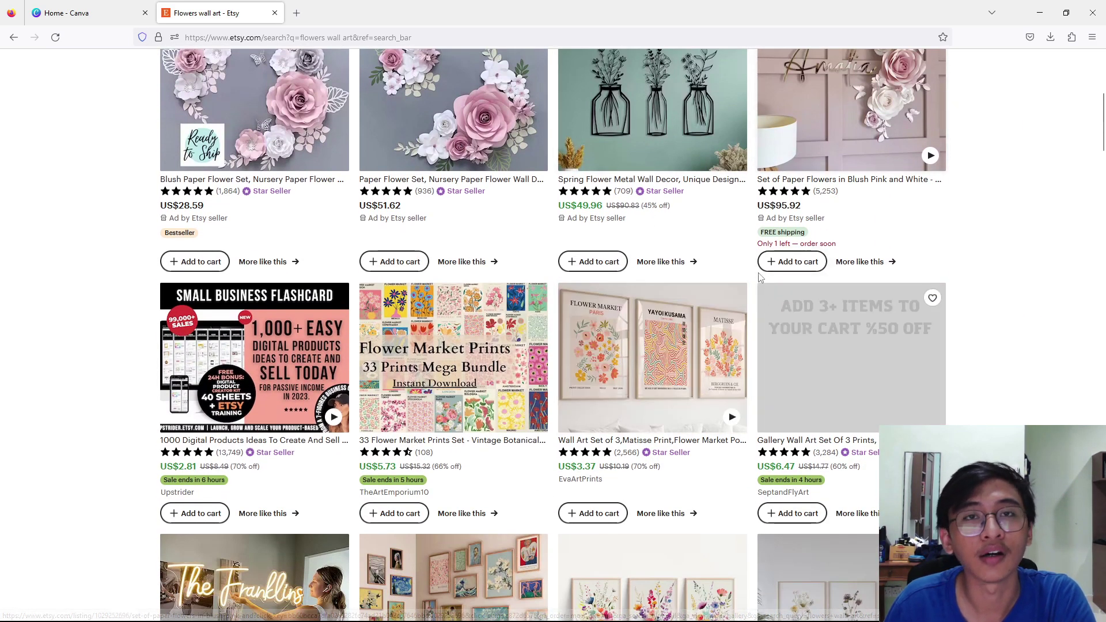
{"action": "scroll", "coordinate": [754, 271], "scroll_direction": "down", "scroll_amount": 12}
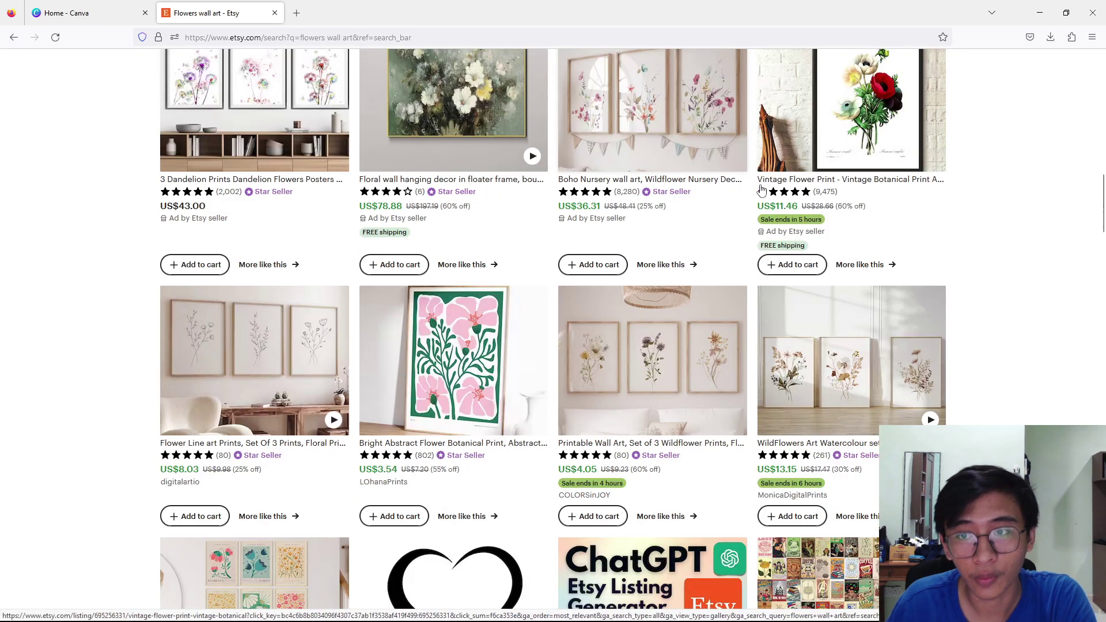
{"action": "scroll", "coordinate": [761, 190], "scroll_direction": "down", "scroll_amount": 10}
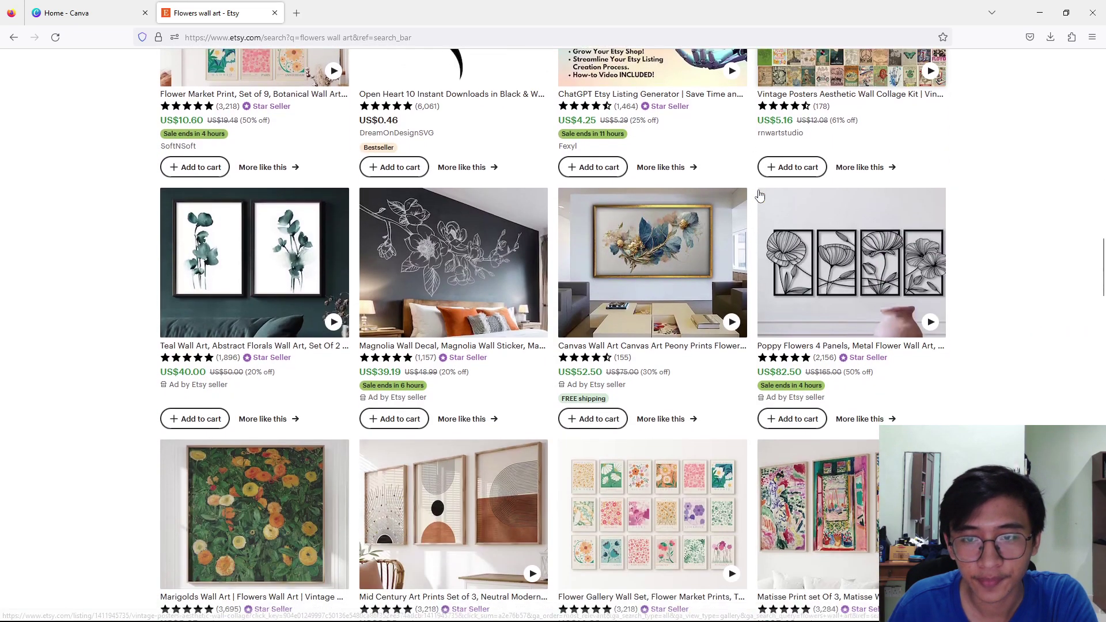
{"action": "scroll", "coordinate": [759, 196], "scroll_direction": "down", "scroll_amount": 1}
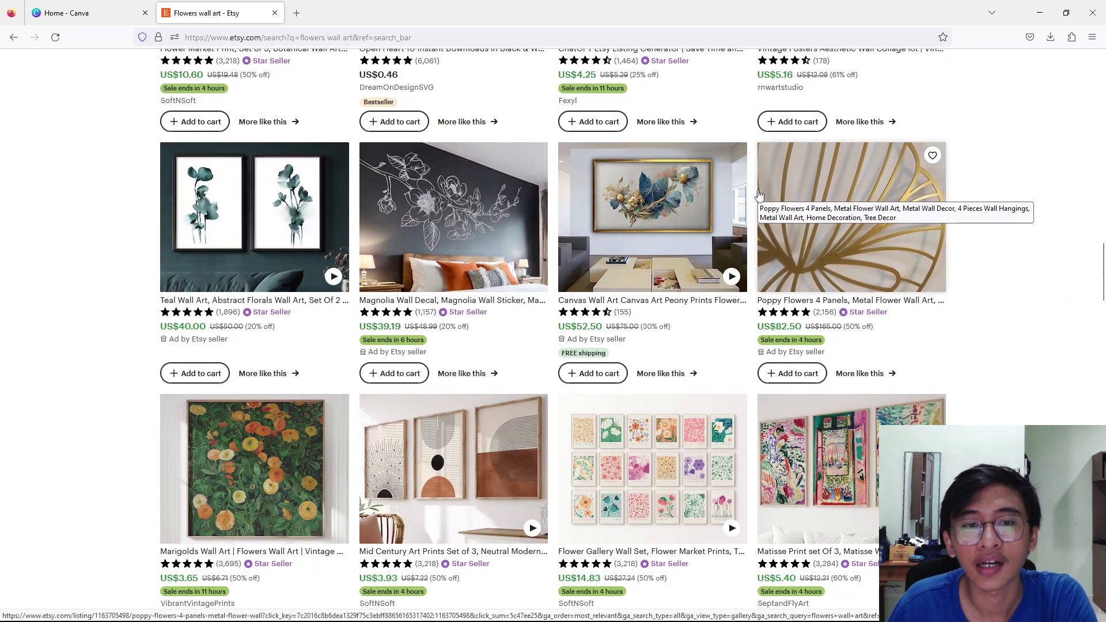
{"action": "scroll", "coordinate": [671, 252], "scroll_direction": "down", "scroll_amount": 7}
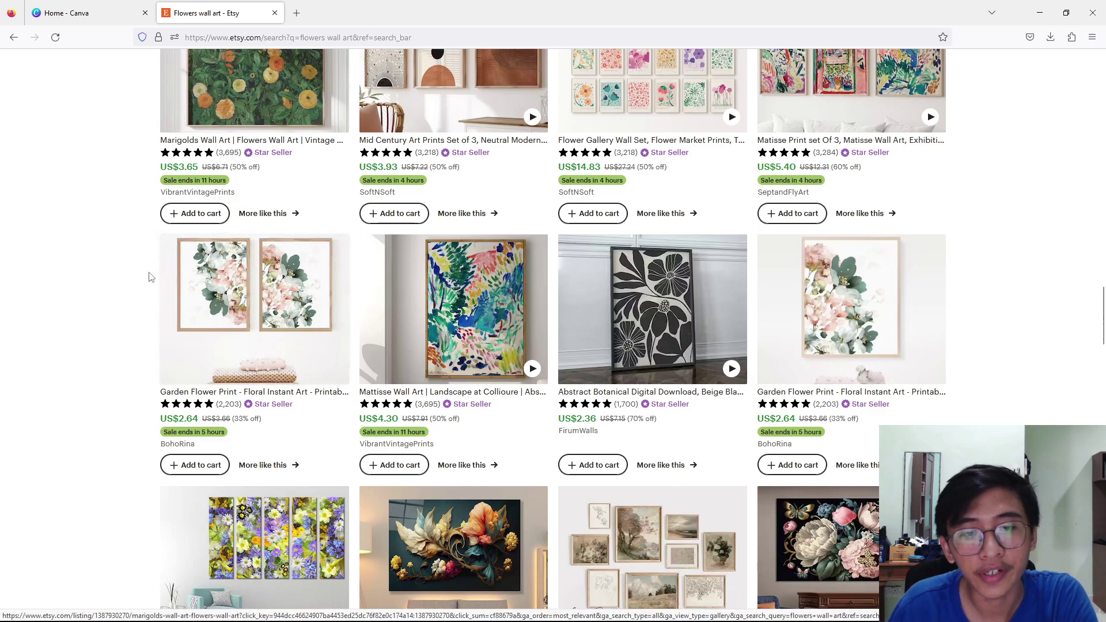
{"action": "left_click", "coordinate": [236, 315]}
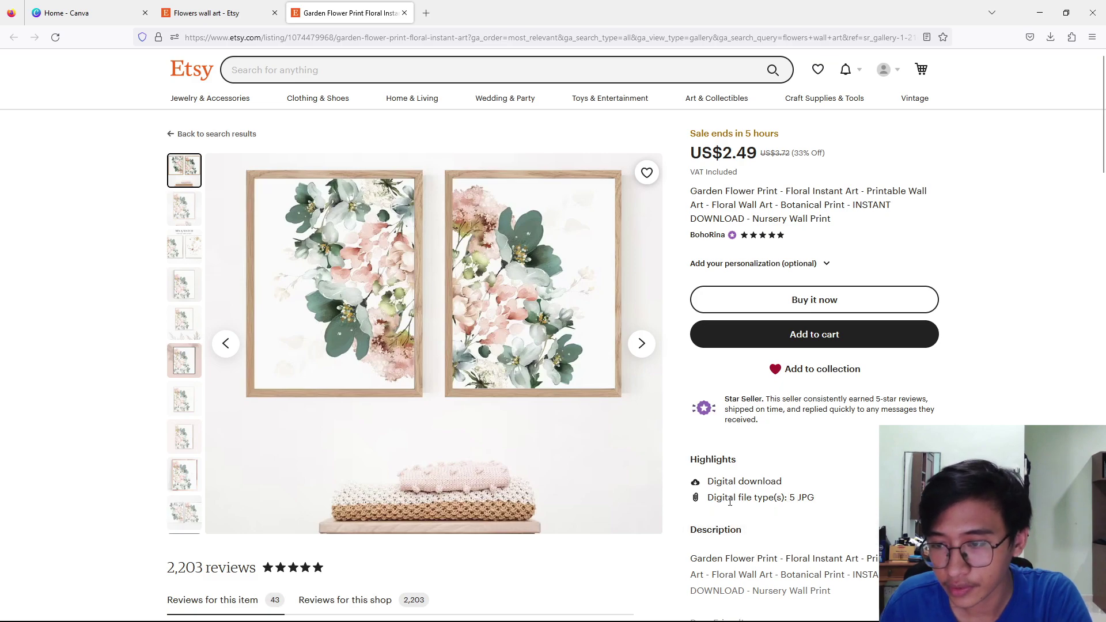
{"action": "left_click_drag", "start_coordinate": [708, 498], "coordinate": [808, 496]}
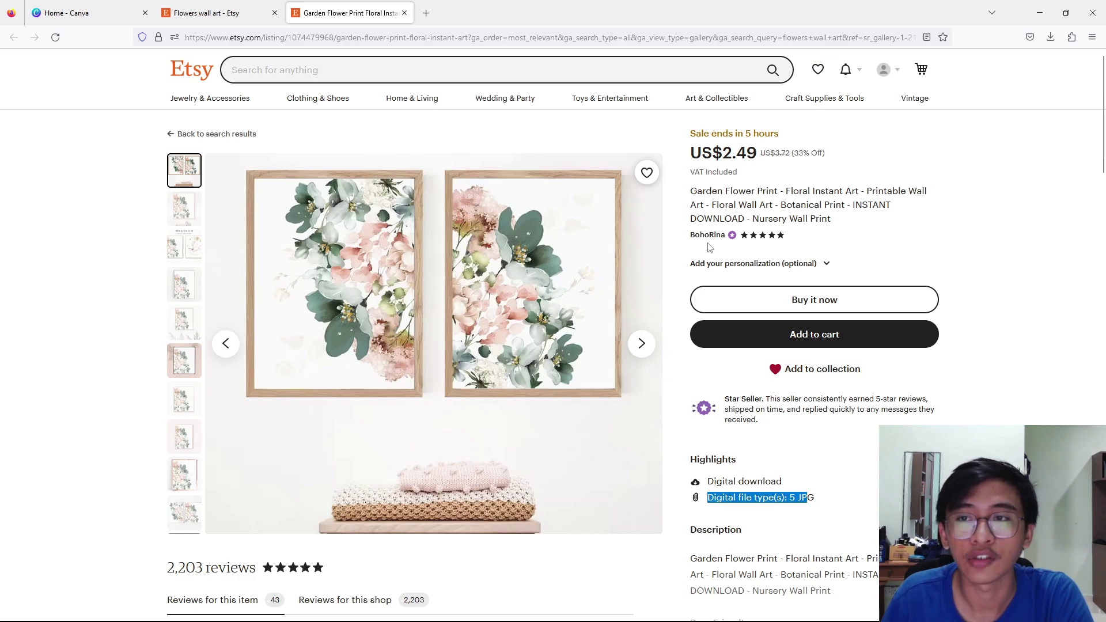
{"action": "scroll", "coordinate": [237, 553], "scroll_direction": "down", "scroll_amount": 1}
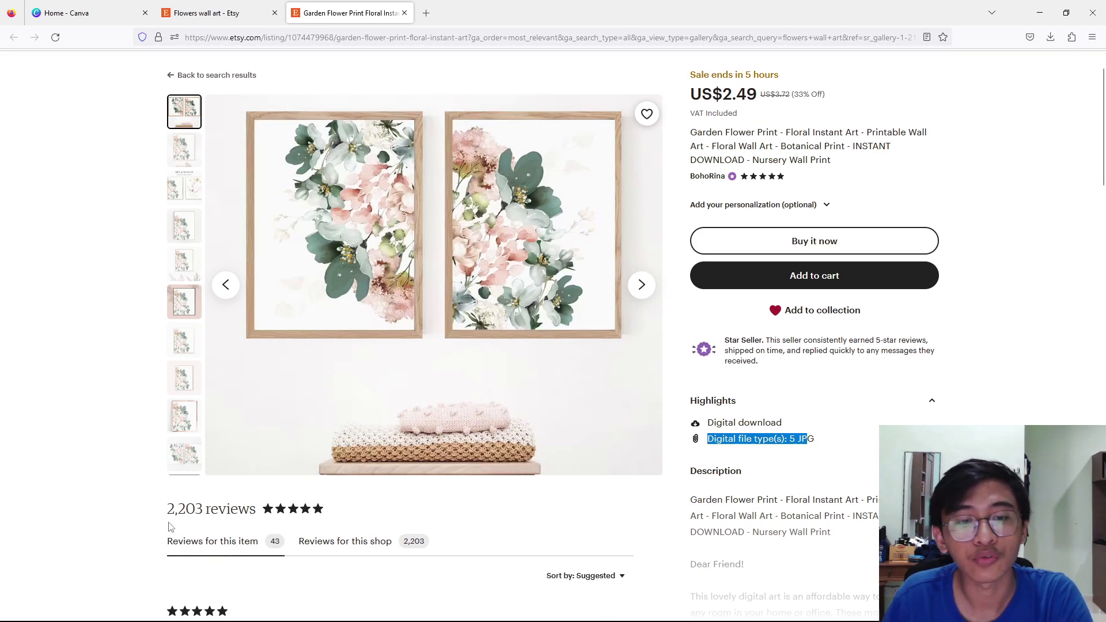
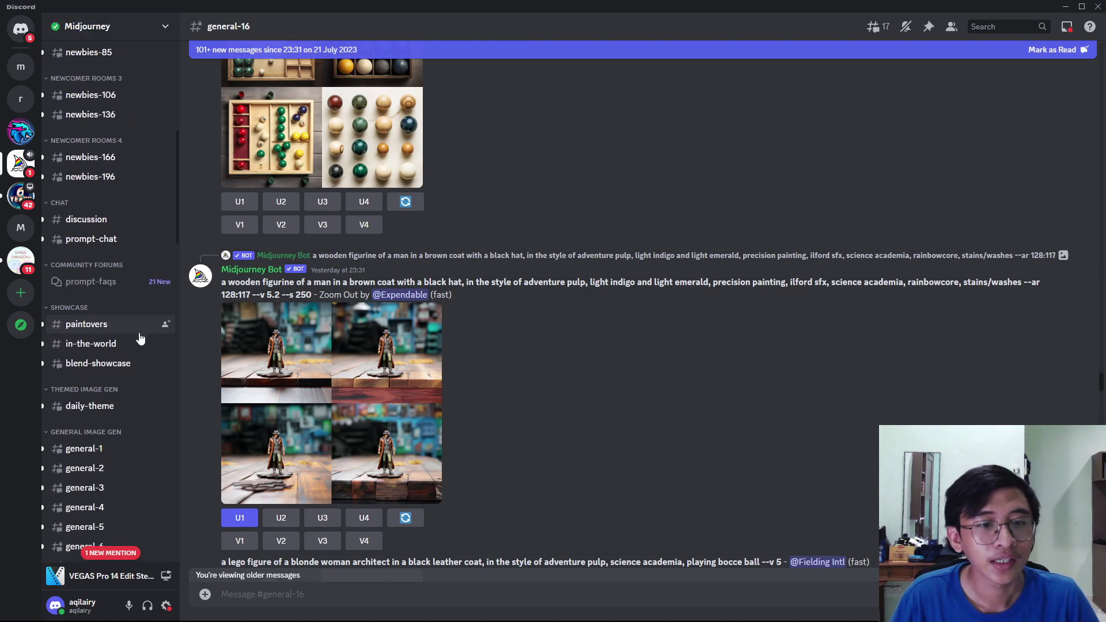
Step: Switch to Discord, open the general-7 channel of the Midjourney server and go to its newest messages
{"action": "scroll", "coordinate": [86, 259], "scroll_direction": "up", "scroll_amount": 5}
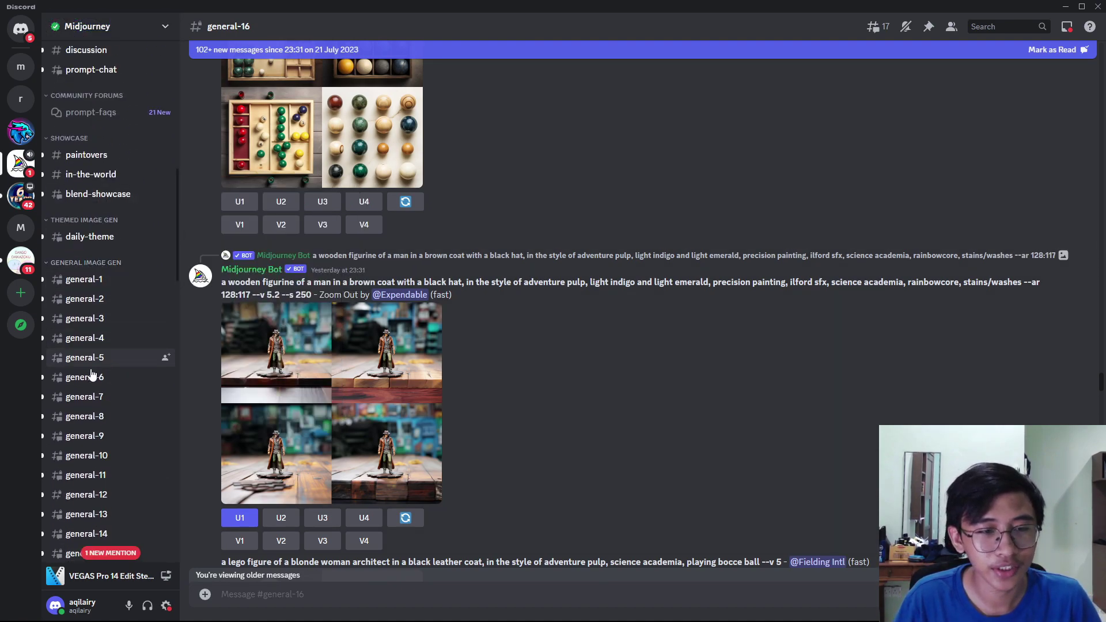
{"action": "left_click", "coordinate": [97, 406]}
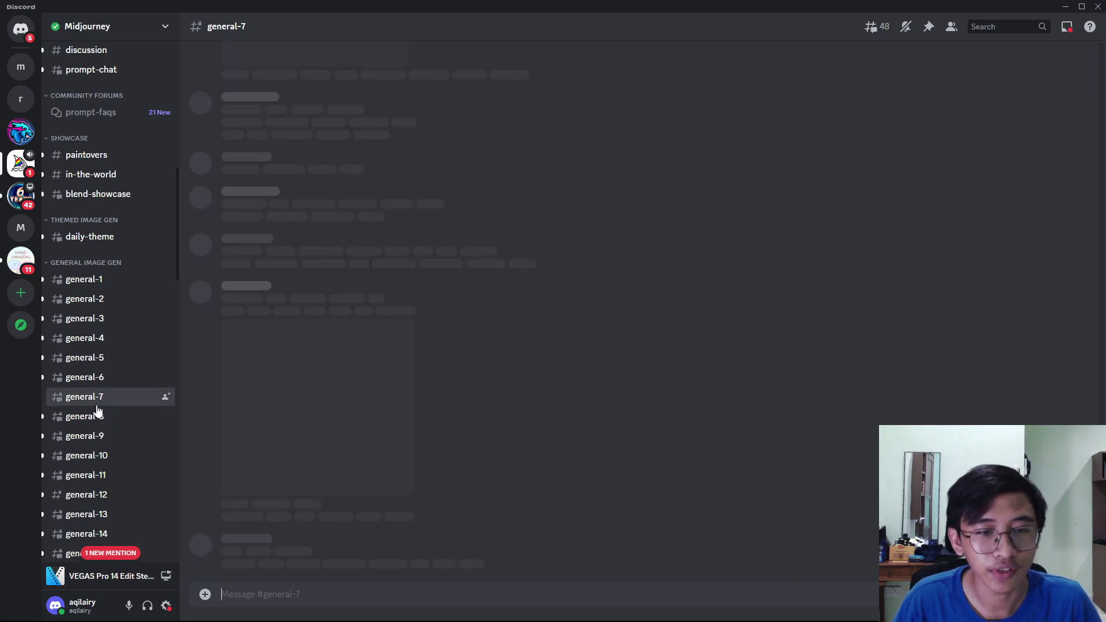
{"action": "scroll", "coordinate": [844, 375], "scroll_direction": "down", "scroll_amount": 5}
{"action": "scroll", "coordinate": [846, 375], "scroll_direction": "down", "scroll_amount": 5}
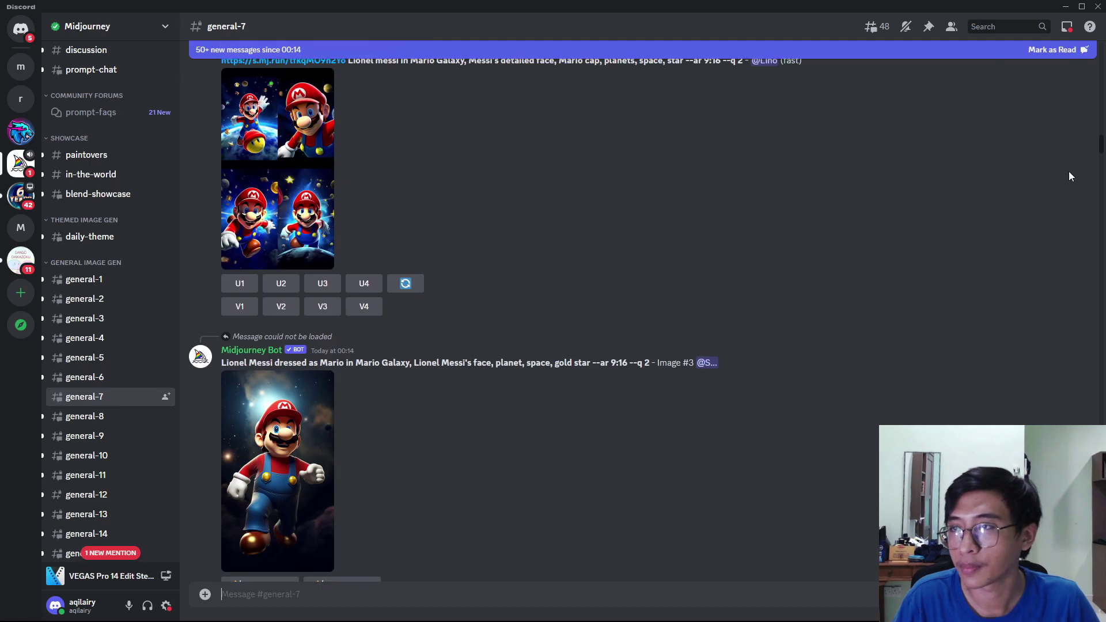
{"action": "left_click_drag", "start_coordinate": [1100, 148], "coordinate": [689, 386]}
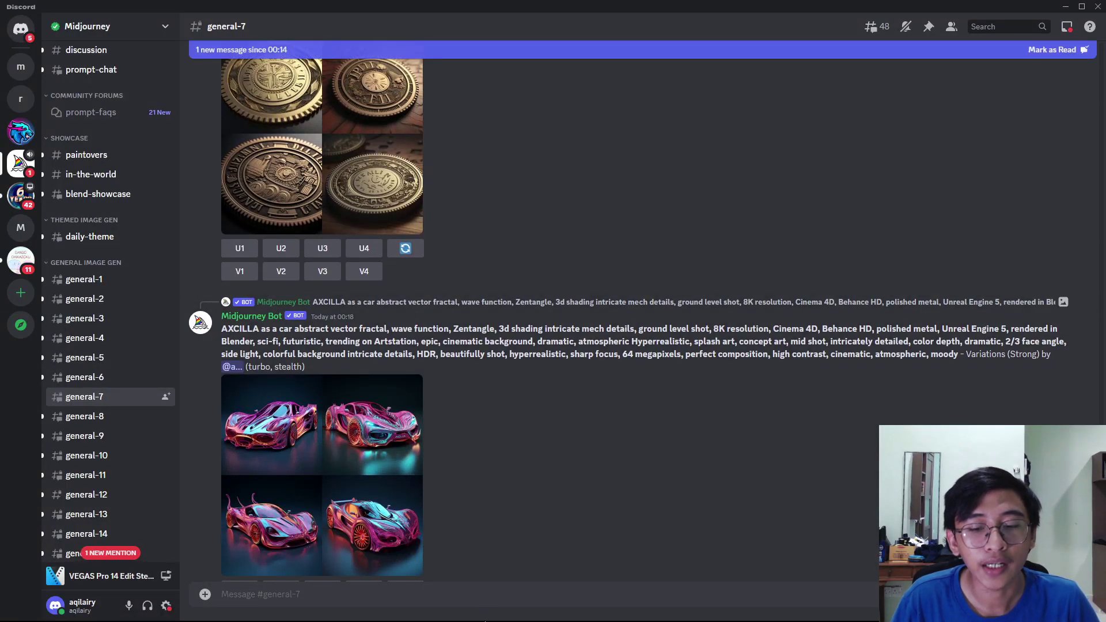
Step: Start a Midjourney /imagine command with the prompt text "watercolor art, sunflowers"
{"action": "mouse_move", "coordinate": [483, 599]}
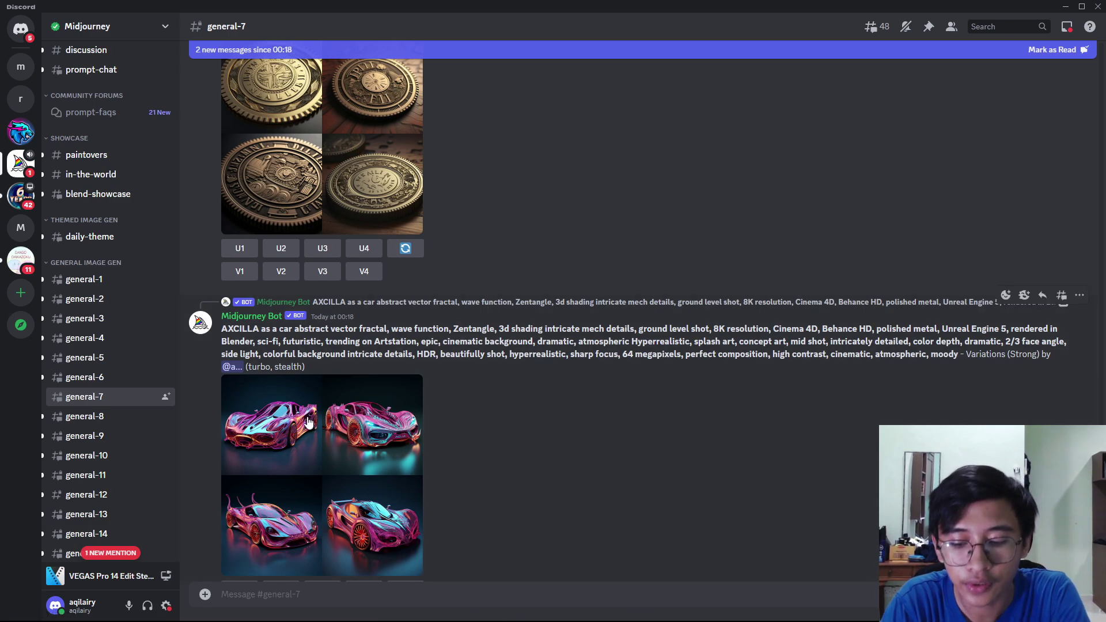
{"action": "type", "text": "/"}
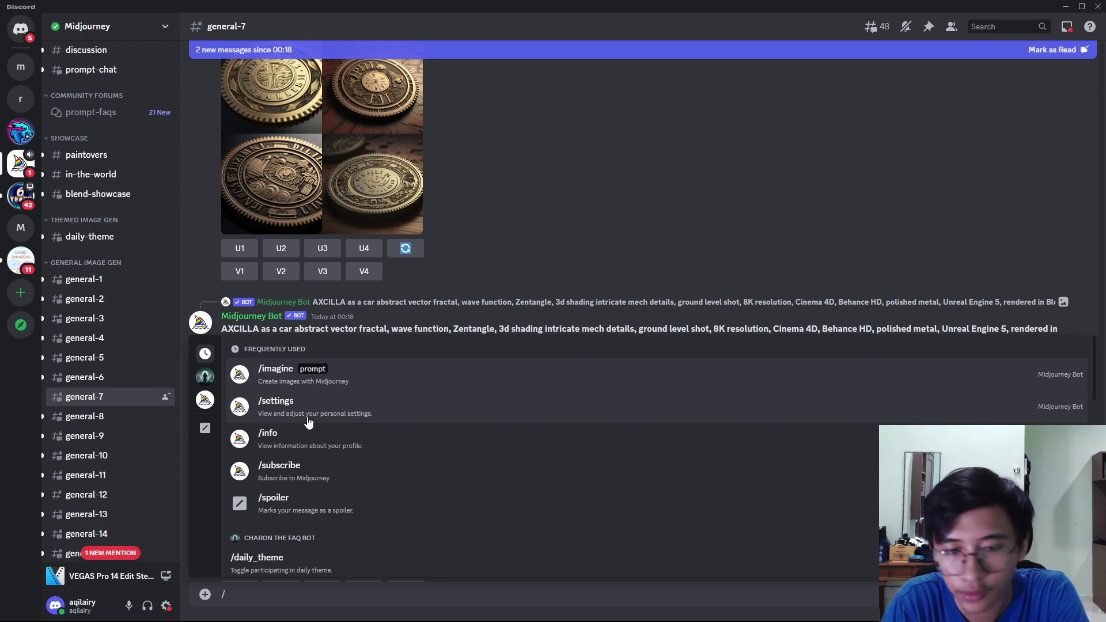
{"action": "type", "text": "imagine"}
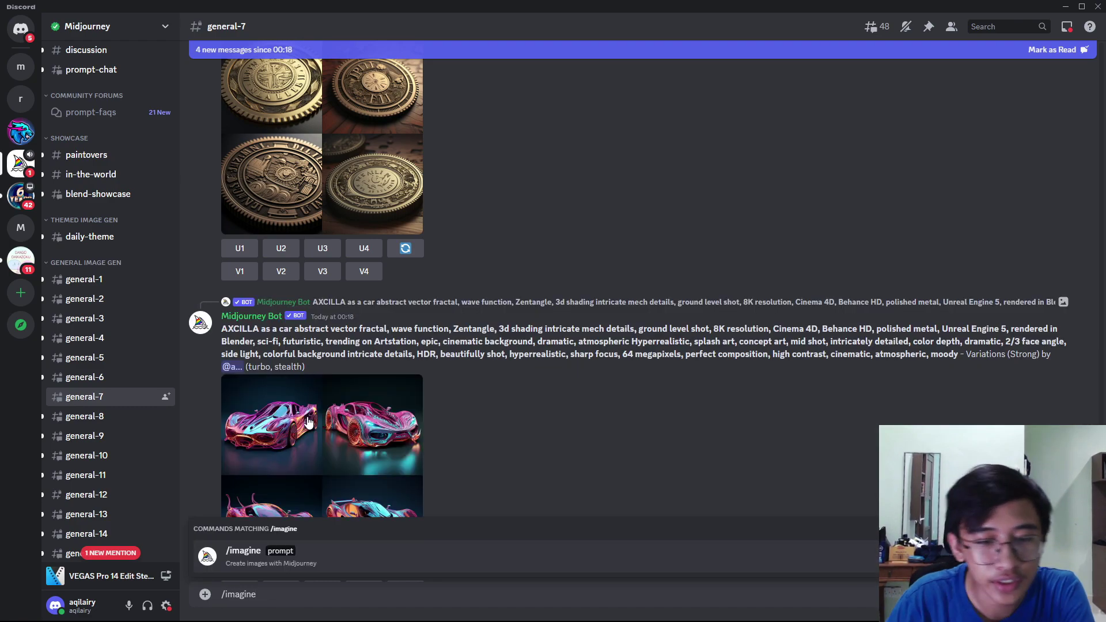
{"action": "key", "text": "Return"}
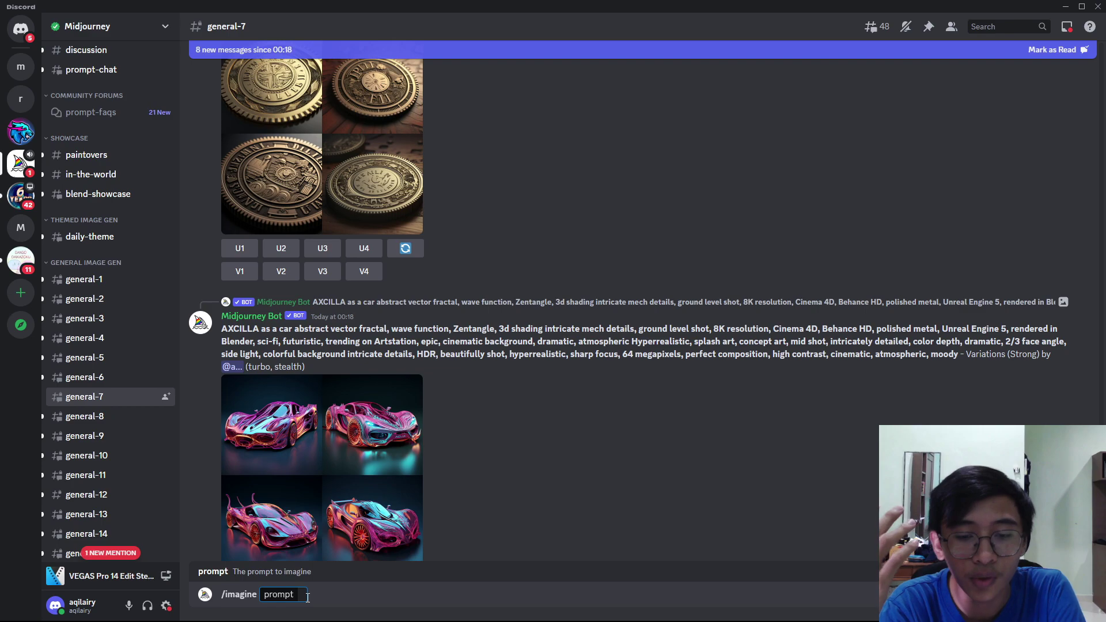
{"action": "type", "text": "wate"}
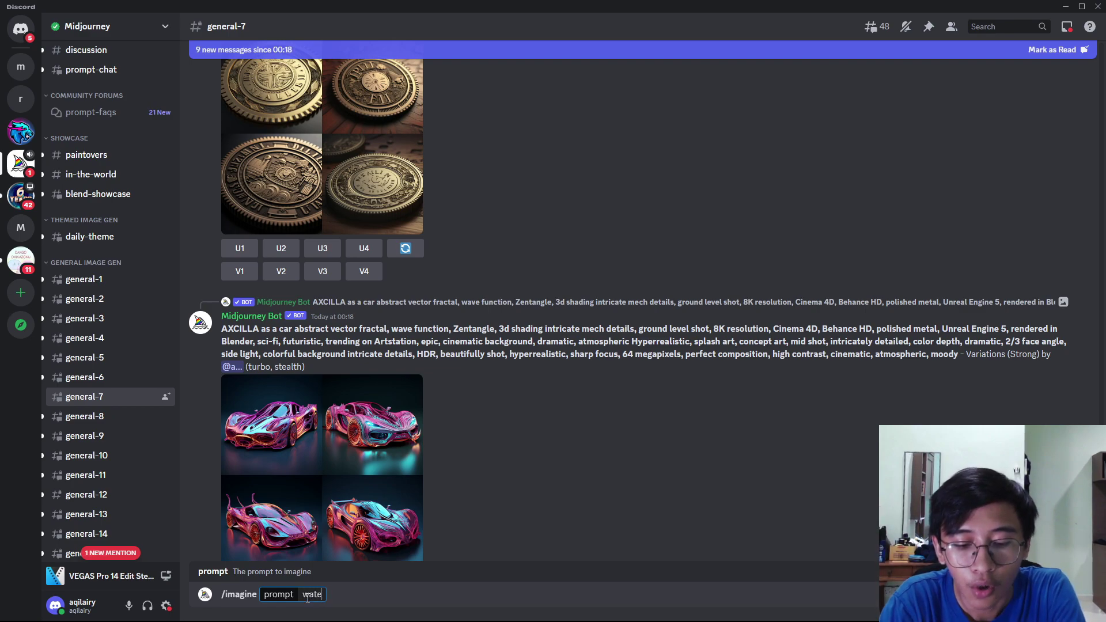
{"action": "type", "text": "rcolor"}
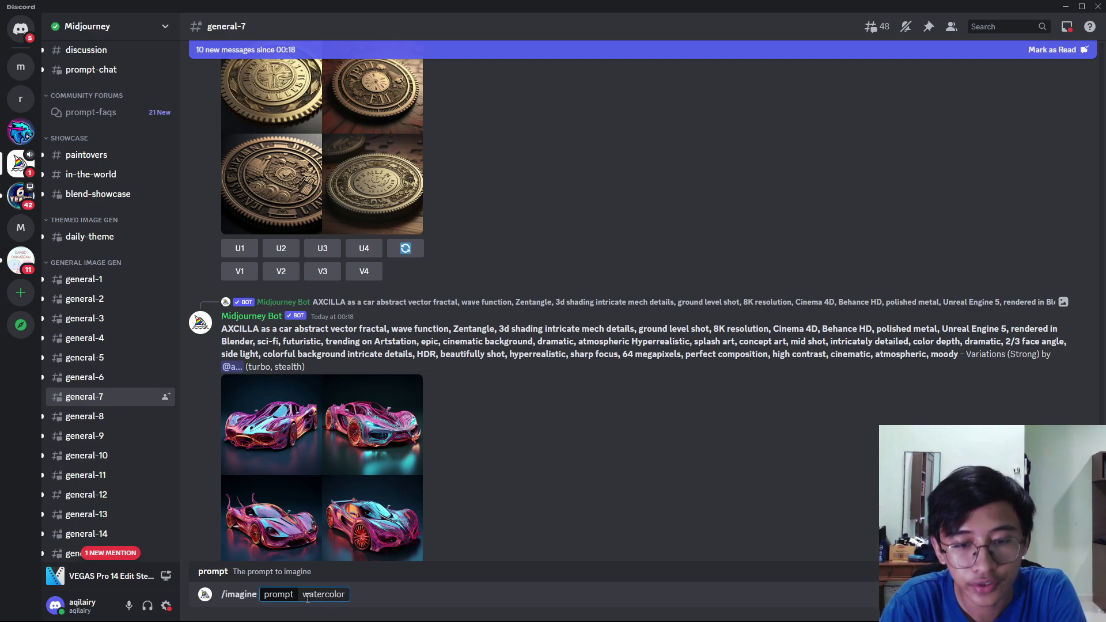
{"action": "type", "text": " art,"}
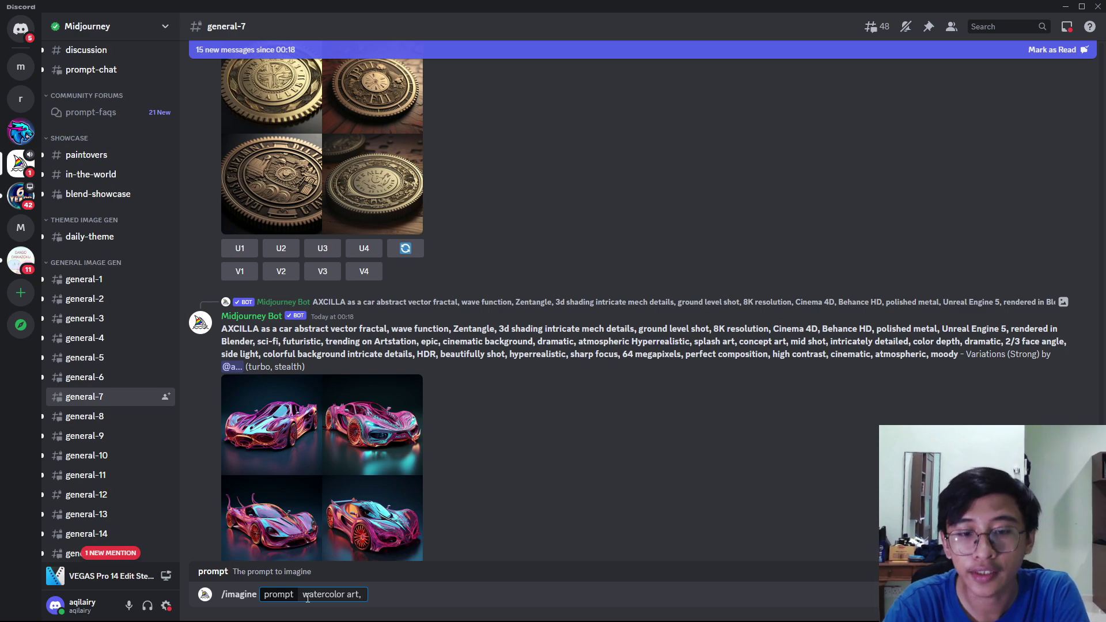
{"action": "type", "text": "sun"}
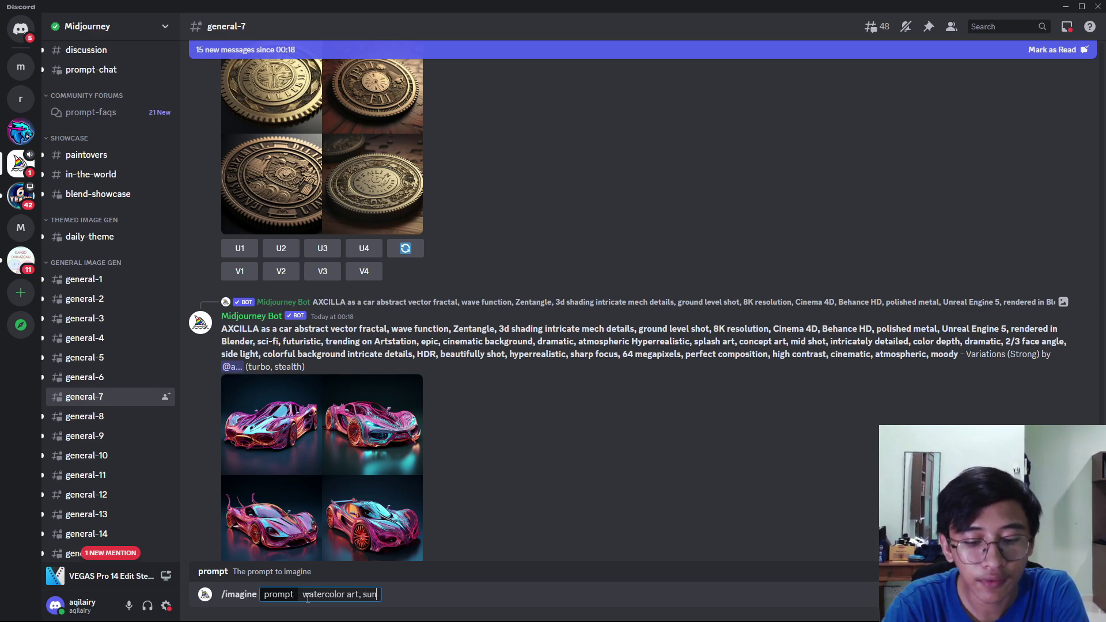
{"action": "type", "text": "flowers"}
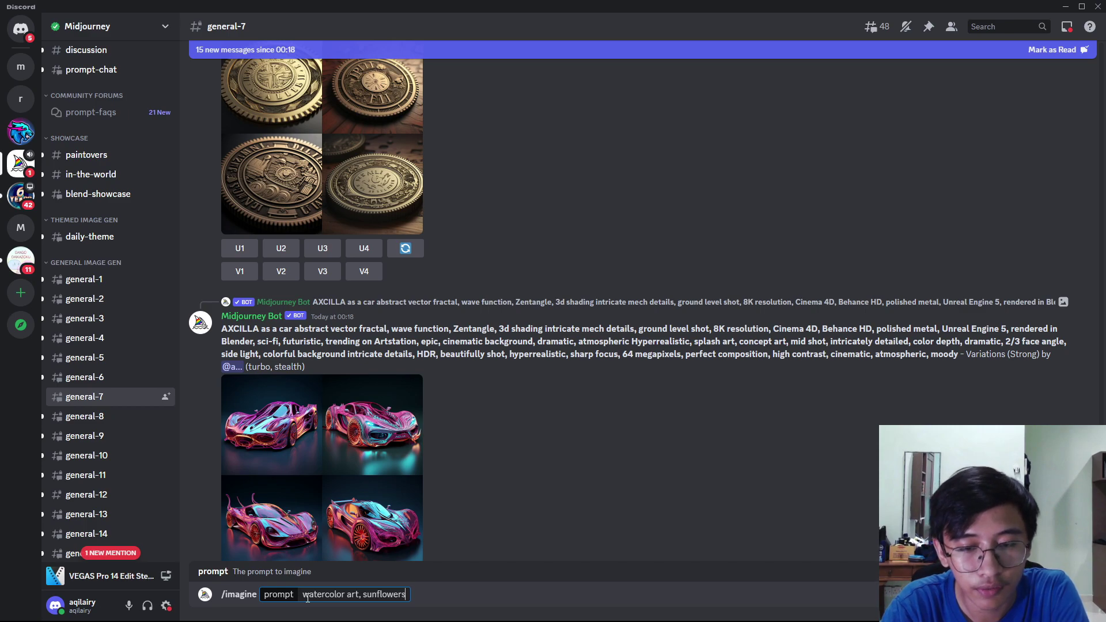
Step: Extend the prompt with "yellow, dusty yellow color. white background"
{"action": "type", "text": " yellow, dusty c"}
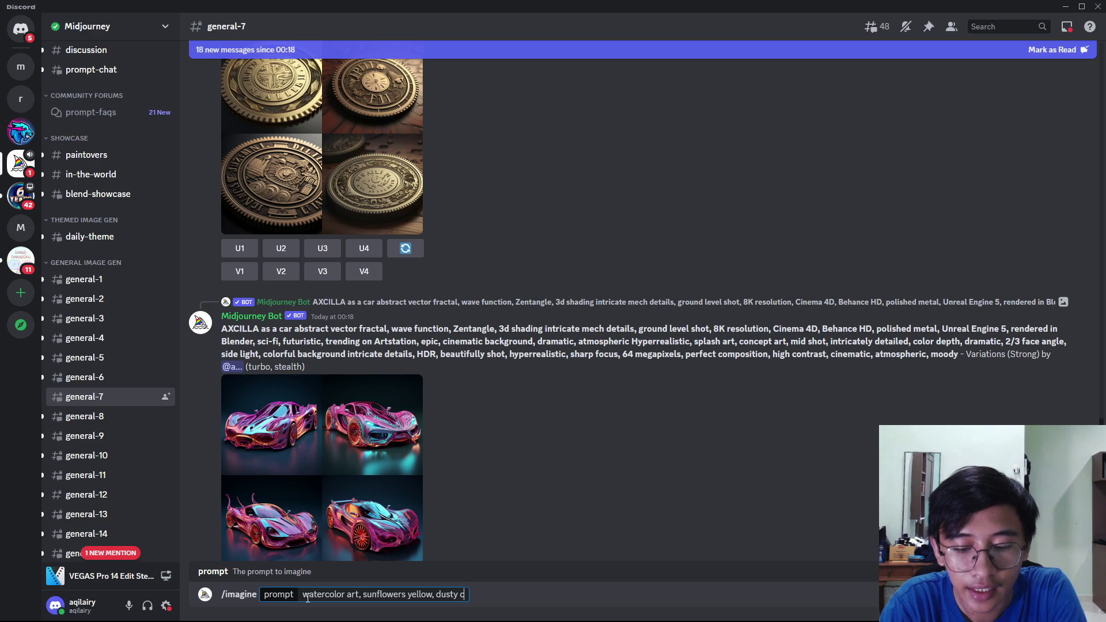
{"action": "key", "text": "BackSpace"}
{"action": "type", "text": "yellow"}
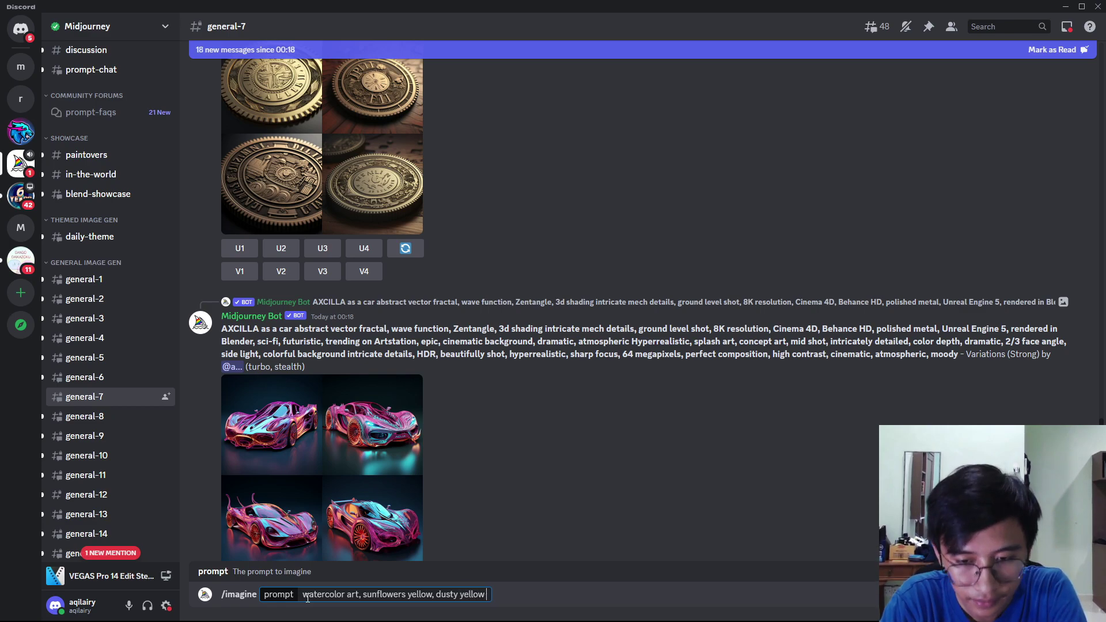
{"action": "type", "text": " color."}
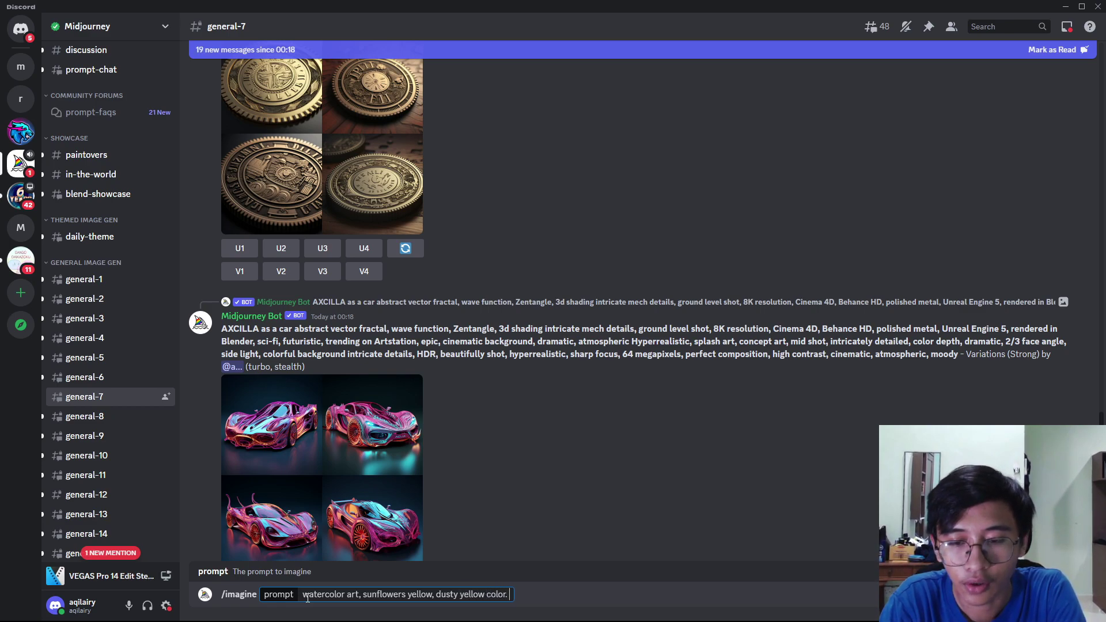
{"action": "type", "text": " white b"}
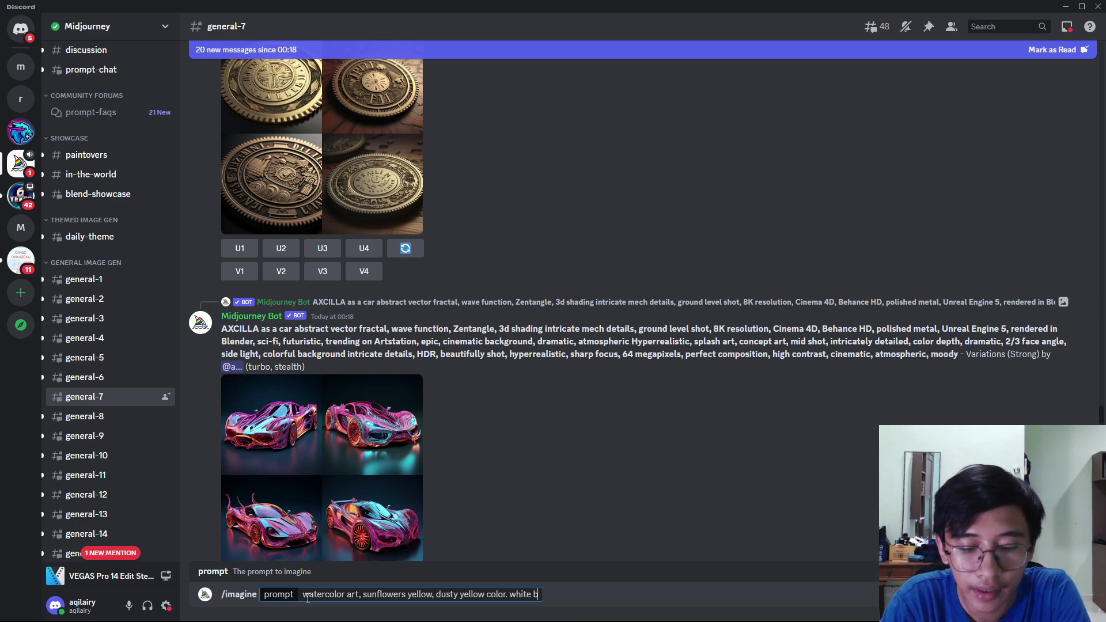
{"action": "type", "text": "ackground"}
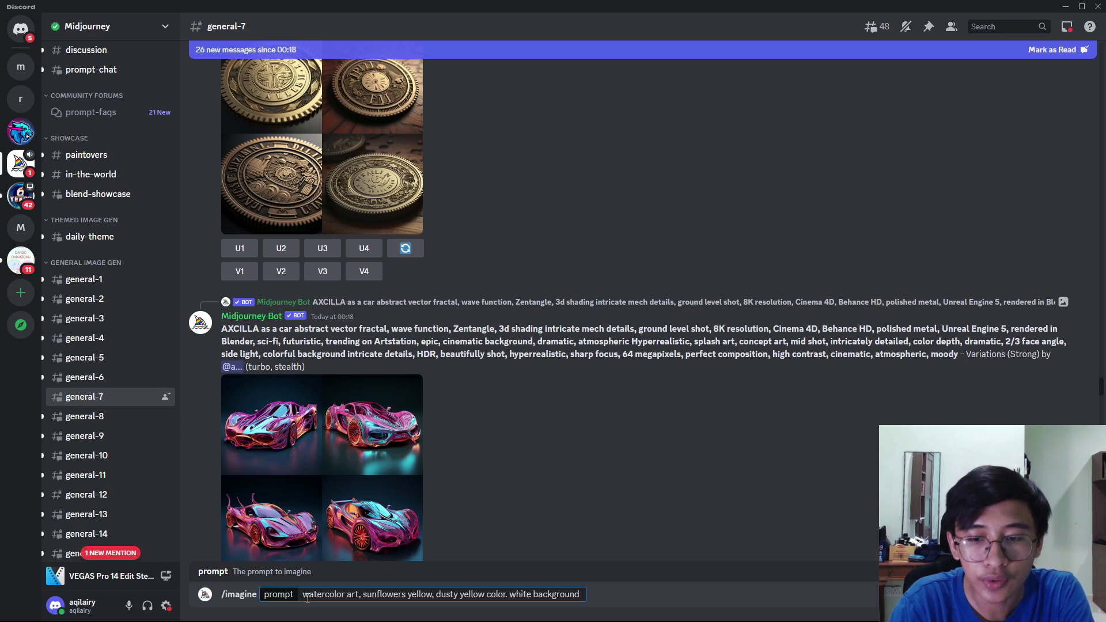
Step: Consult the wall art size guide image in Photos and add the aspect ratio parameter "--ar 2:3" to the prompt in Discord
{"action": "type", "text": "--"}
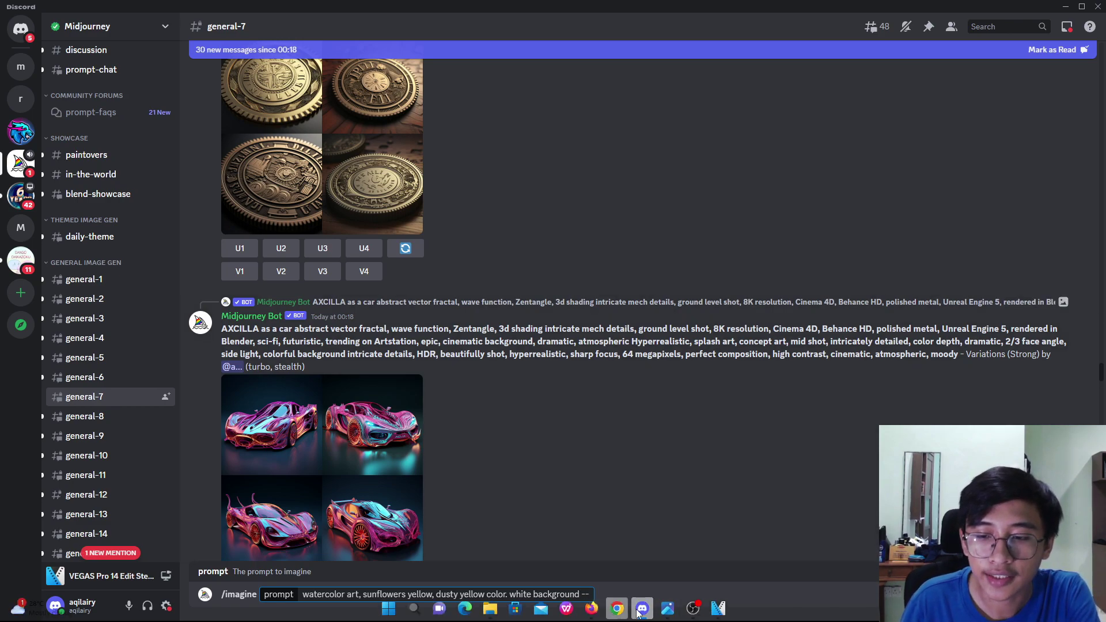
{"action": "left_click", "coordinate": [665, 615]}
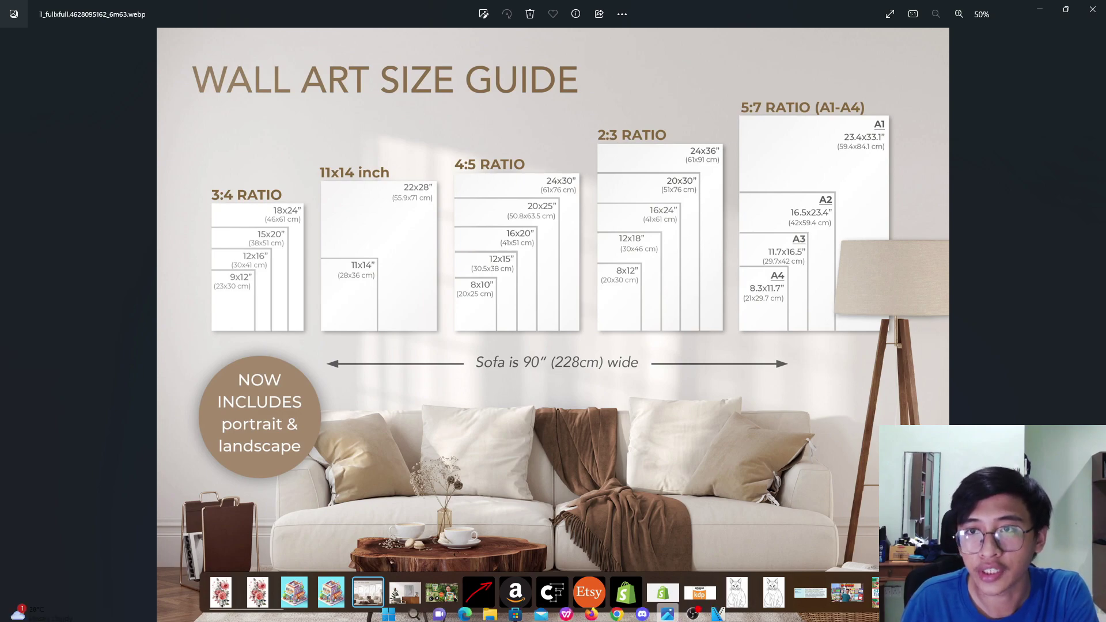
{"action": "left_click", "coordinate": [642, 614]}
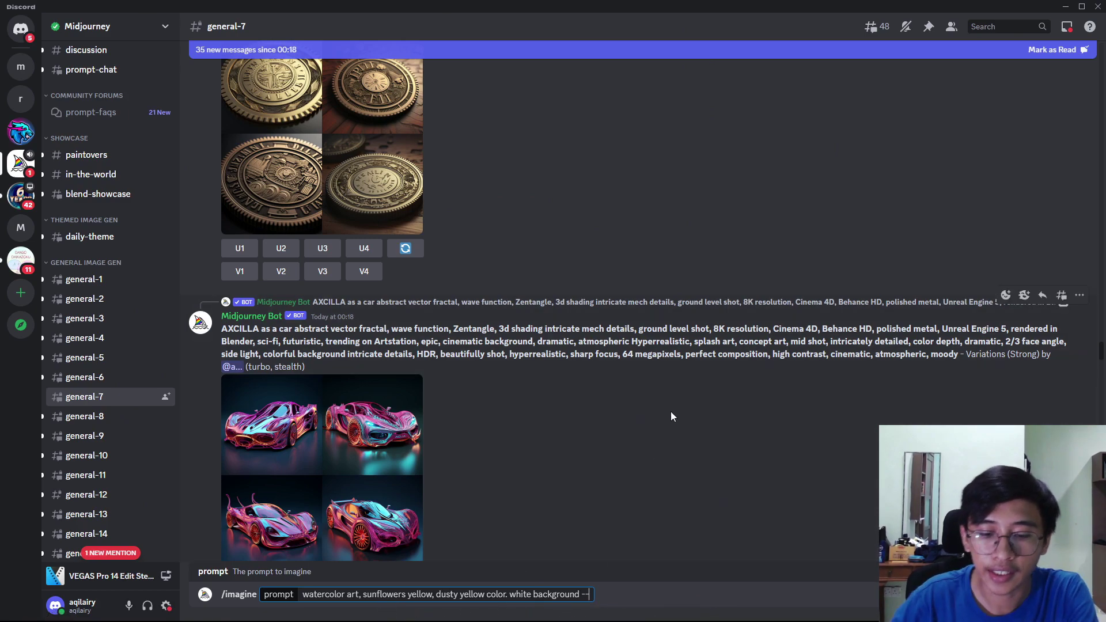
{"action": "type", "text": "2:3"}
{"action": "key", "text": "BackSpace"}
{"action": "key", "text": "BackSpace"}
{"action": "key", "text": "BackSpace"}
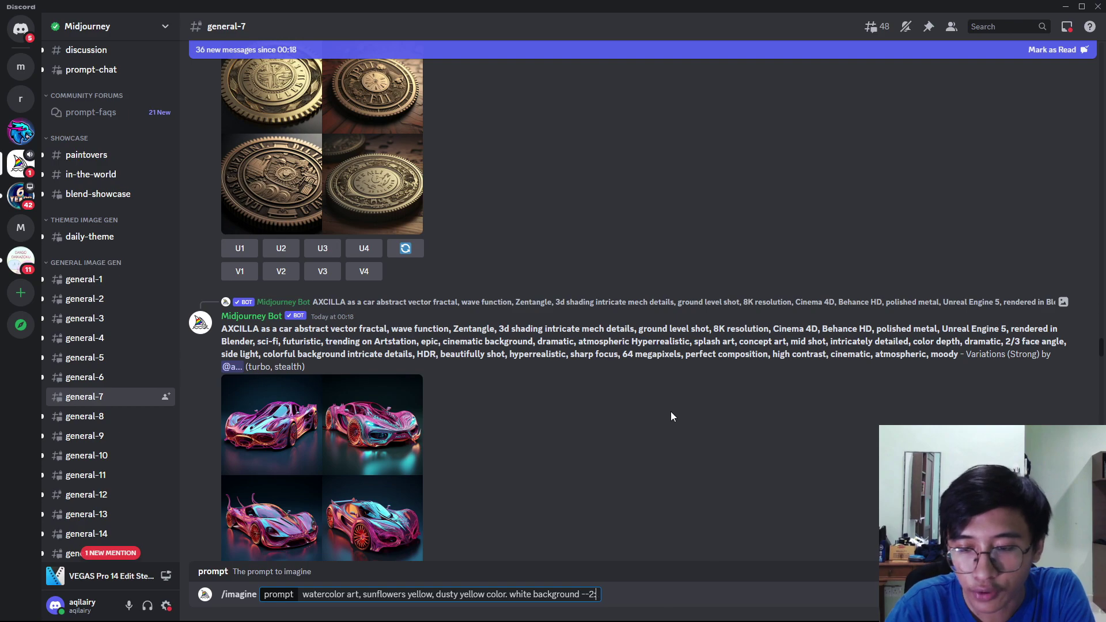
{"action": "type", "text": "ar"}
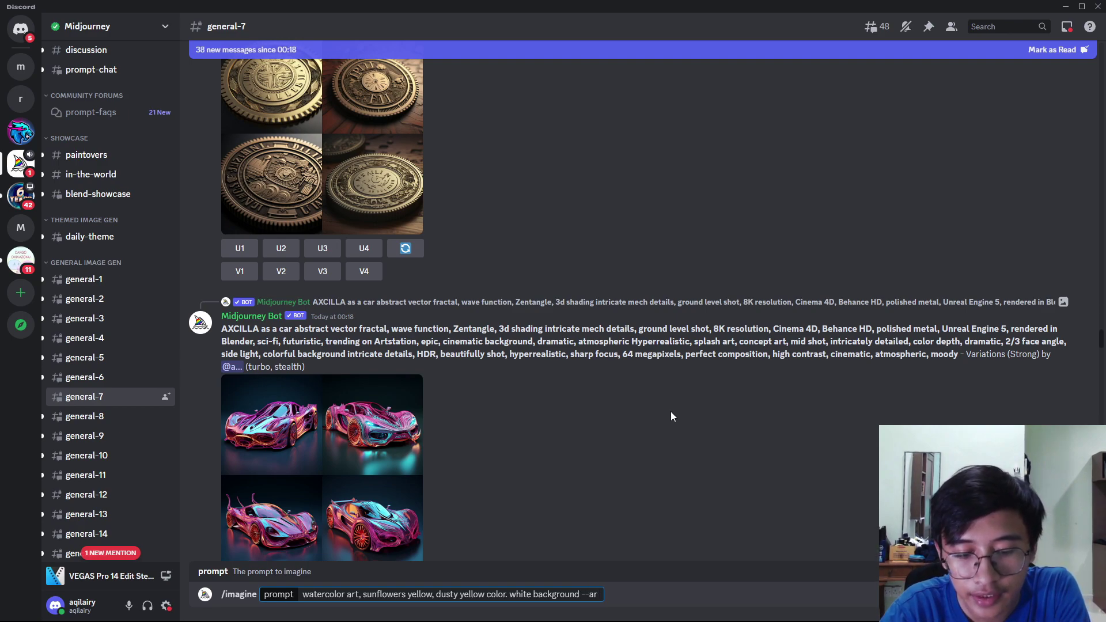
{"action": "type", "text": " 2:3"}
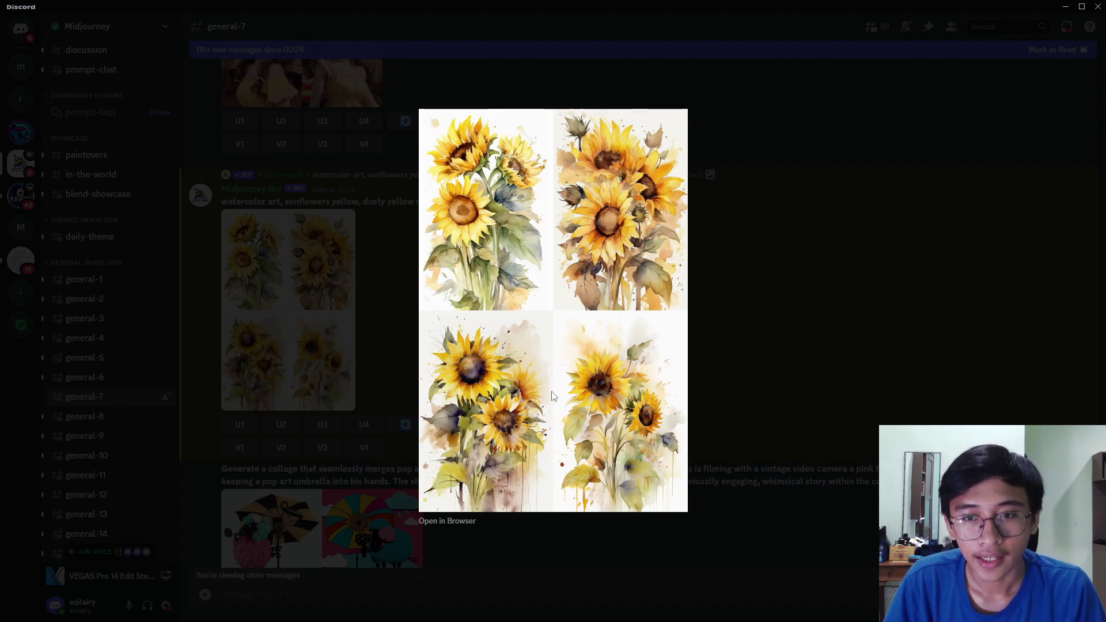
Step: Upscale the first sunflower image of the generated grid and view the upscaled result enlarged
{"action": "right_click", "coordinate": [561, 473]}
{"action": "left_click", "coordinate": [538, 343]}
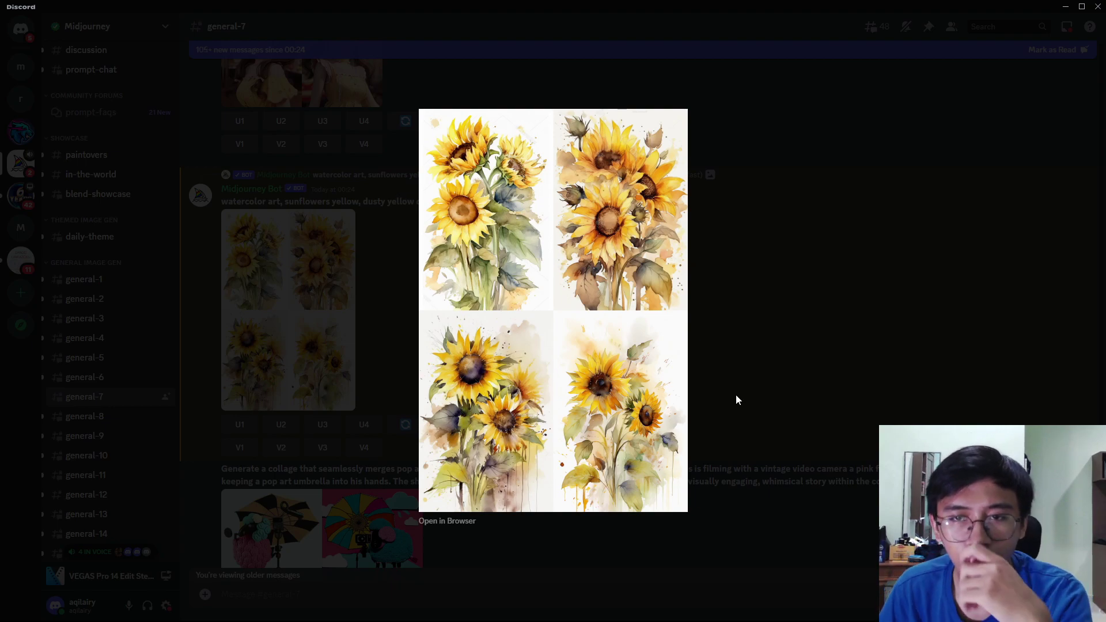
{"action": "left_click", "coordinate": [828, 297]}
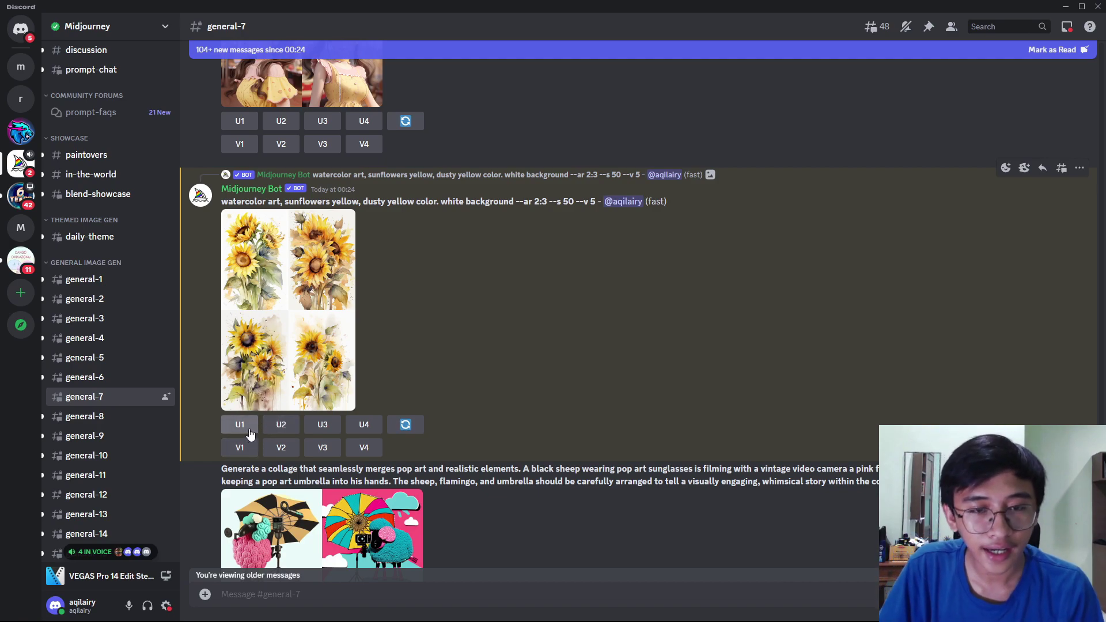
{"action": "left_click", "coordinate": [247, 429]}
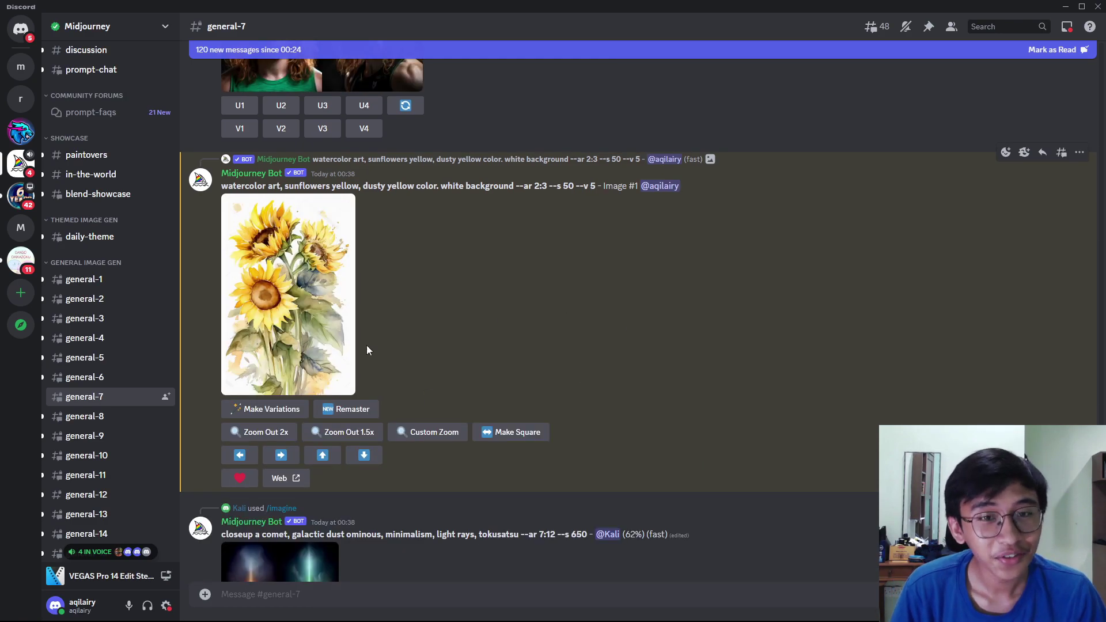
{"action": "left_click", "coordinate": [322, 300]}
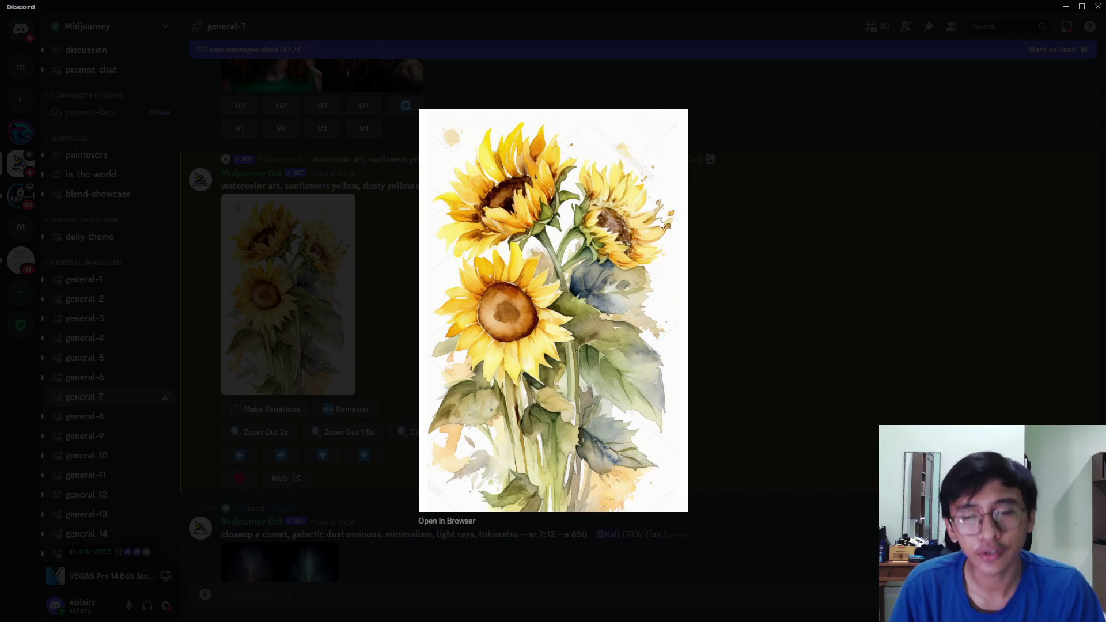
{"action": "left_click", "coordinate": [867, 196]}
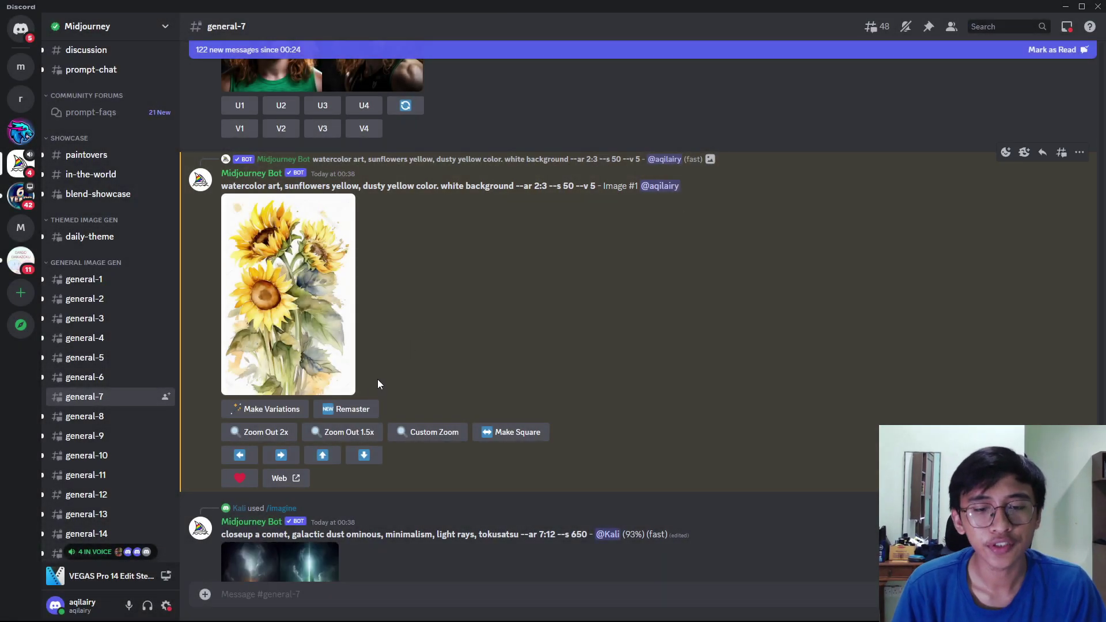
Step: Open the upscaled sunflower image on the Midjourney website in Firefox and save it with its prompt
{"action": "left_click", "coordinate": [292, 482]}
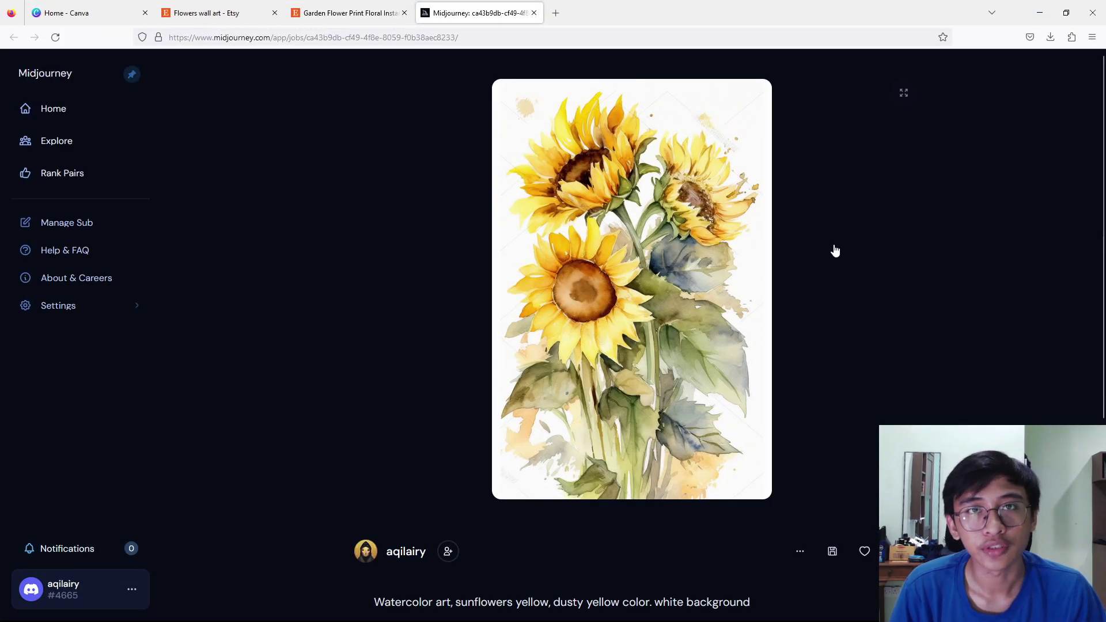
{"action": "scroll", "coordinate": [829, 276], "scroll_direction": "down", "scroll_amount": 3}
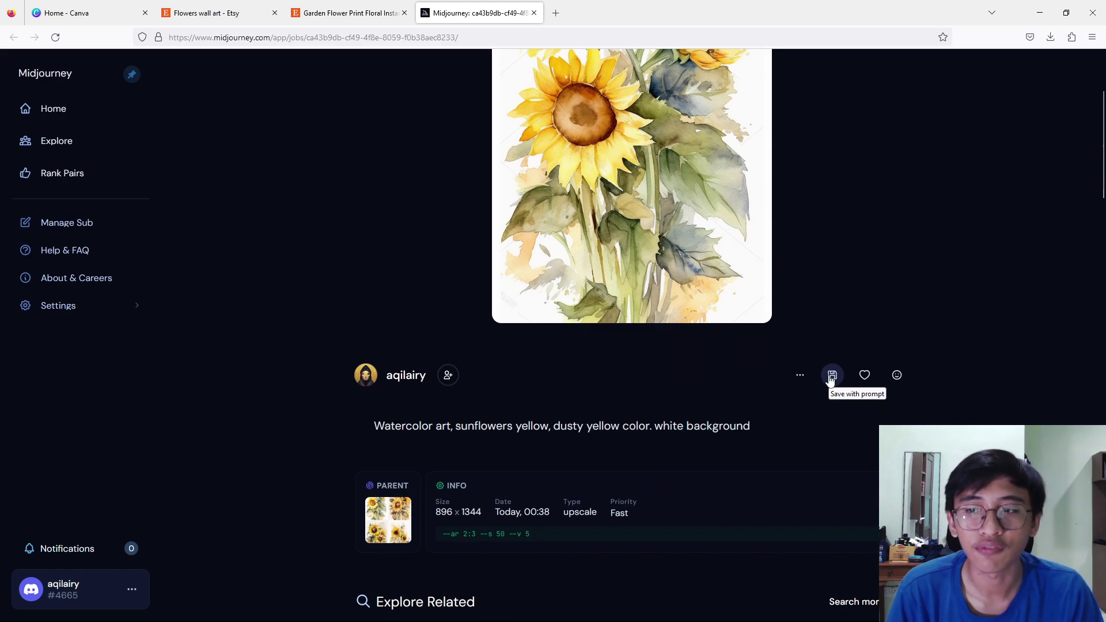
{"action": "left_click", "coordinate": [832, 375]}
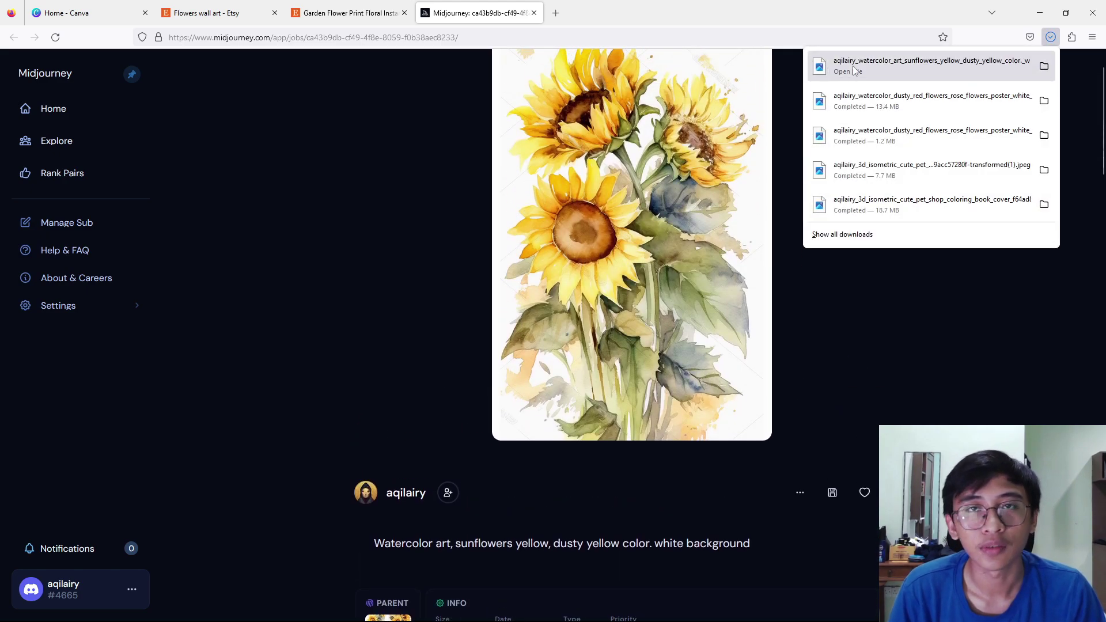
Step: Open the downloaded sunflower PNG in Photos, view it maximized and restore the viewer to a smaller window
{"action": "left_click", "coordinate": [852, 70]}
{"action": "left_click_drag", "start_coordinate": [977, 155], "coordinate": [691, 2]}
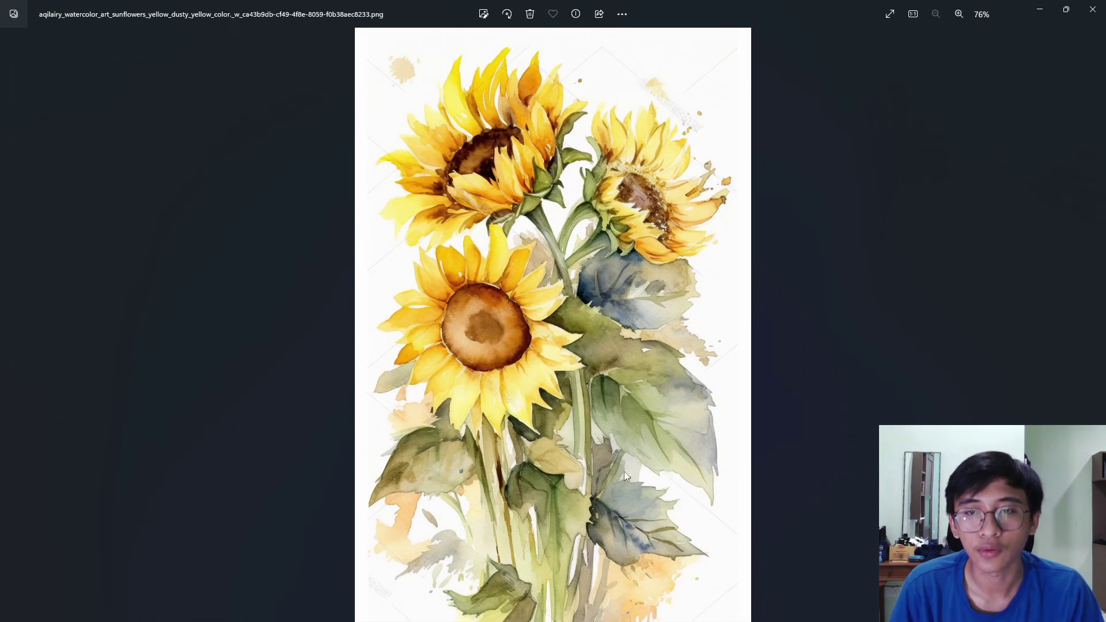
{"action": "double_click", "coordinate": [734, 14]}
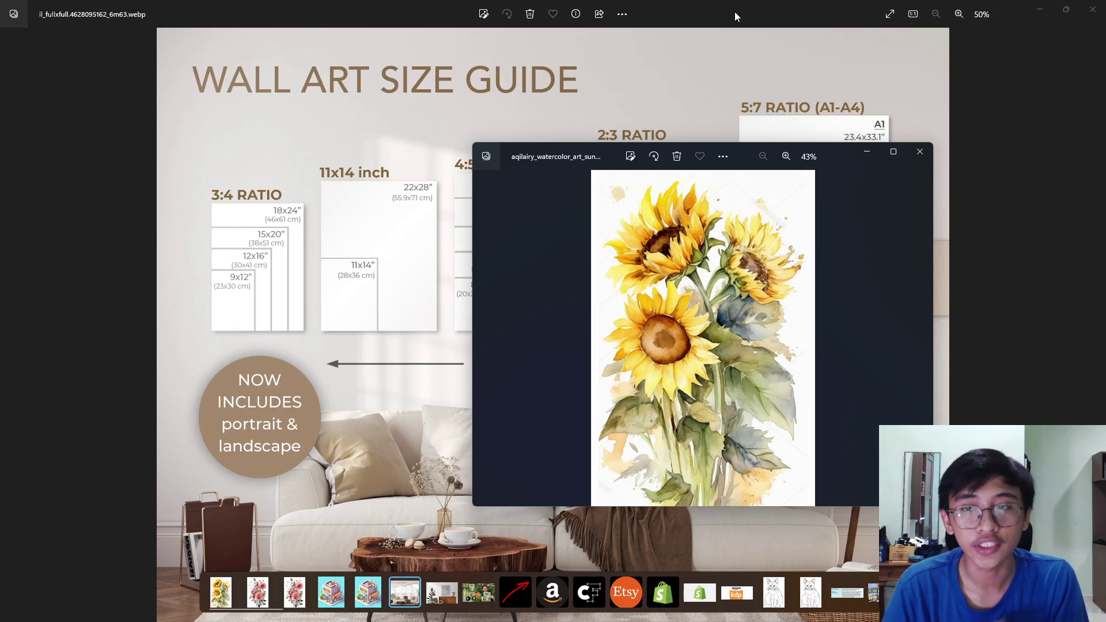
Step: Switch to Firefox and open upscale.media in a new tab
{"action": "mouse_move", "coordinate": [389, 616]}
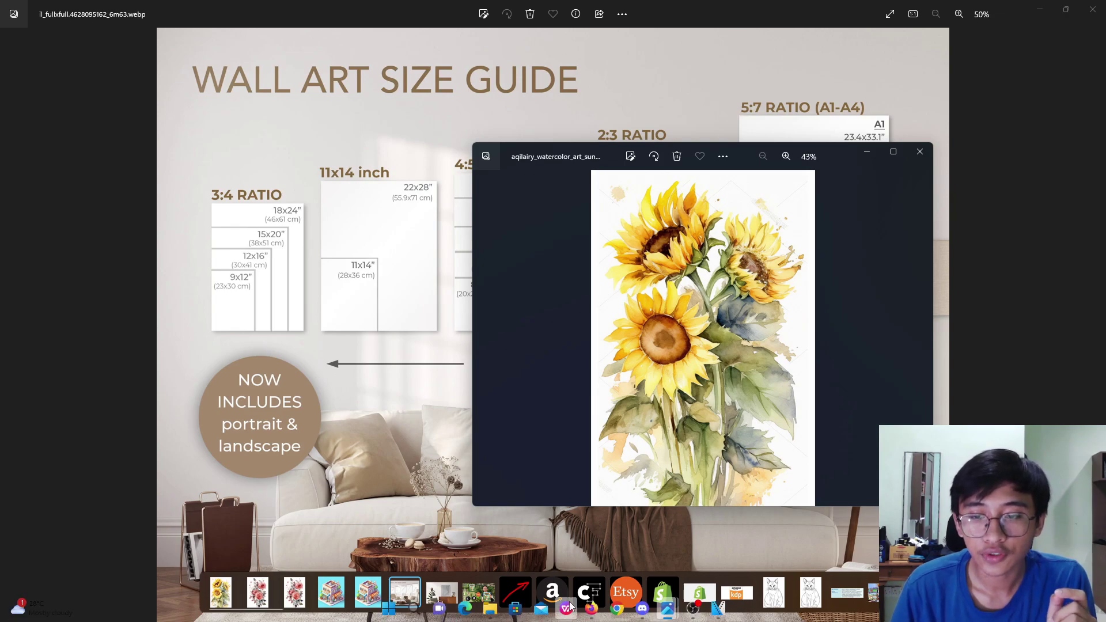
{"action": "left_click", "coordinate": [588, 609]}
{"action": "left_click", "coordinate": [556, 14]}
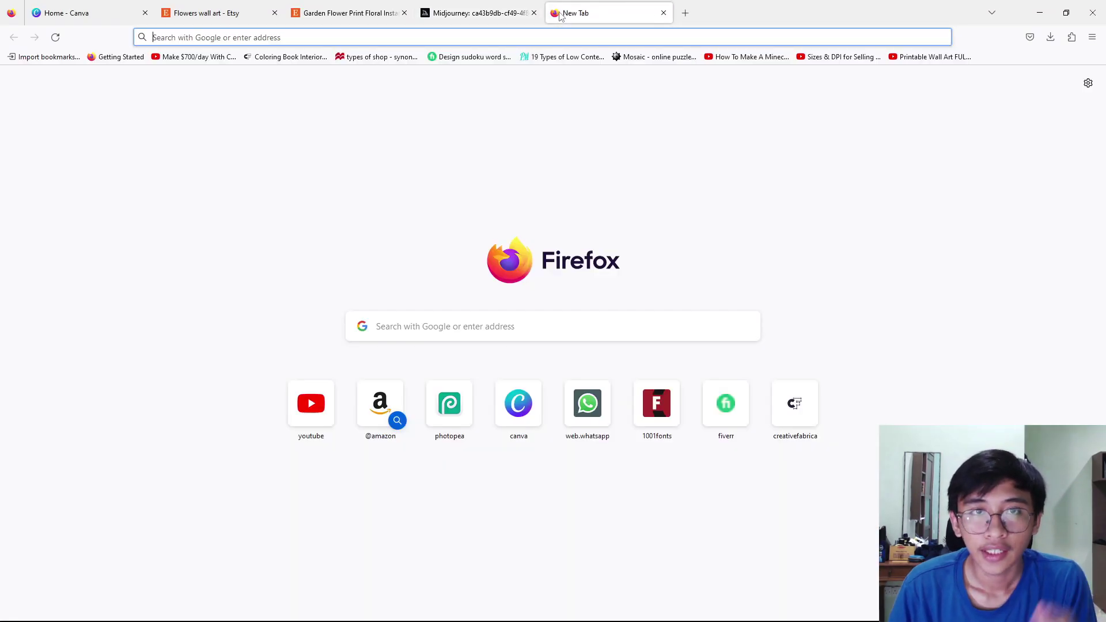
{"action": "left_click", "coordinate": [520, 332]}
{"action": "type", "text": "upscale.media/"}
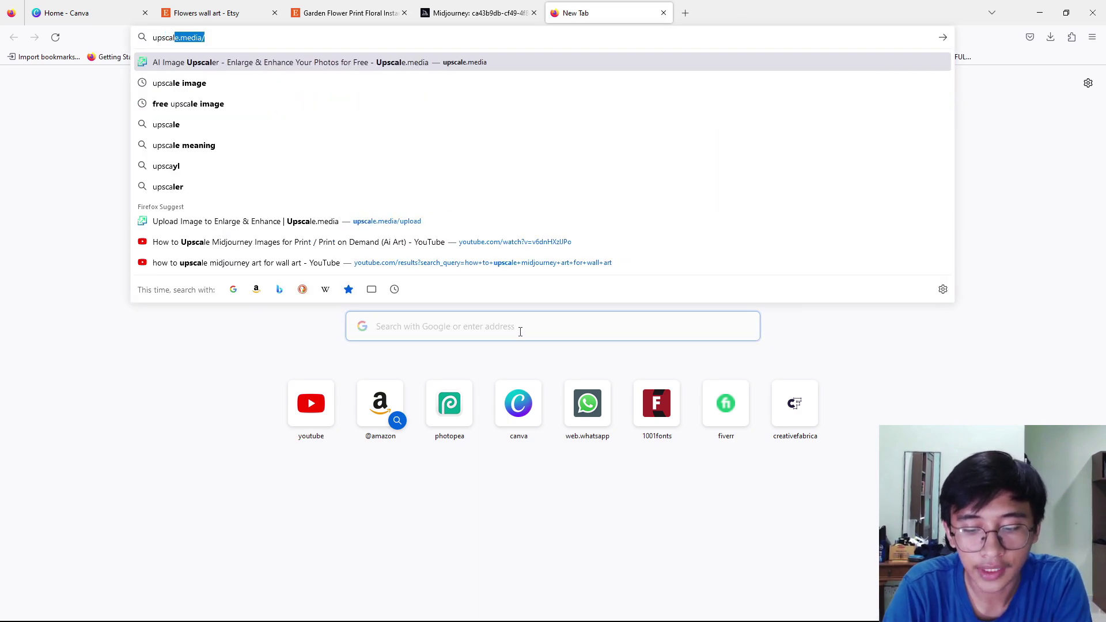
{"action": "key", "text": "Return"}
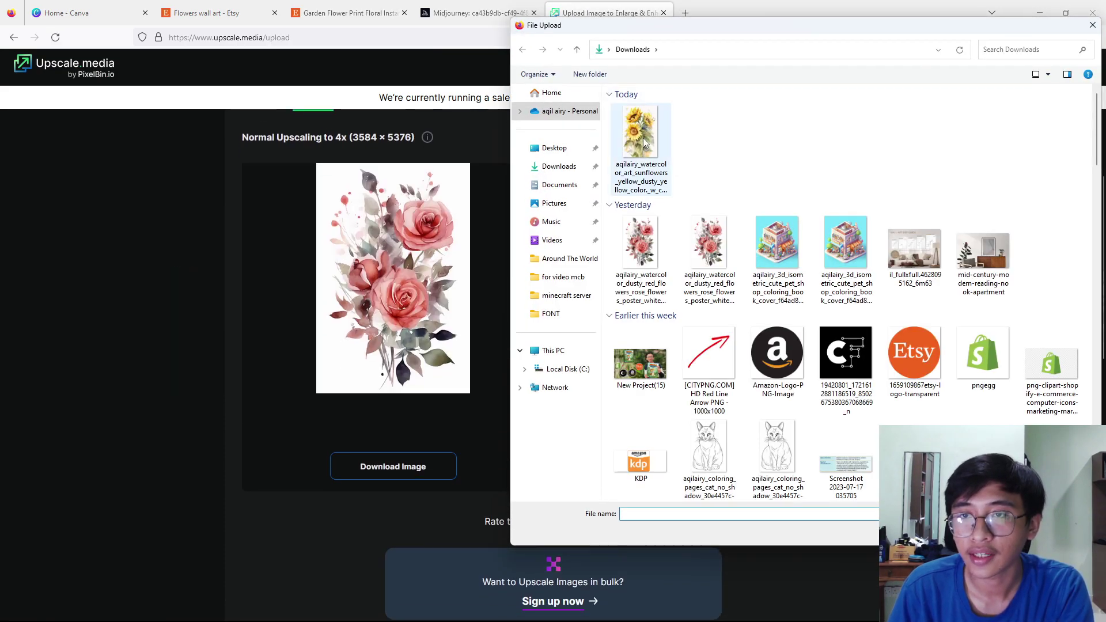
Step: Upload the sunflower PNG from the Downloads folder to Upscale.media
{"action": "left_click_drag", "start_coordinate": [836, 36], "coordinate": [855, 334]}
{"action": "scroll", "coordinate": [455, 253], "scroll_direction": "up", "scroll_amount": 5}
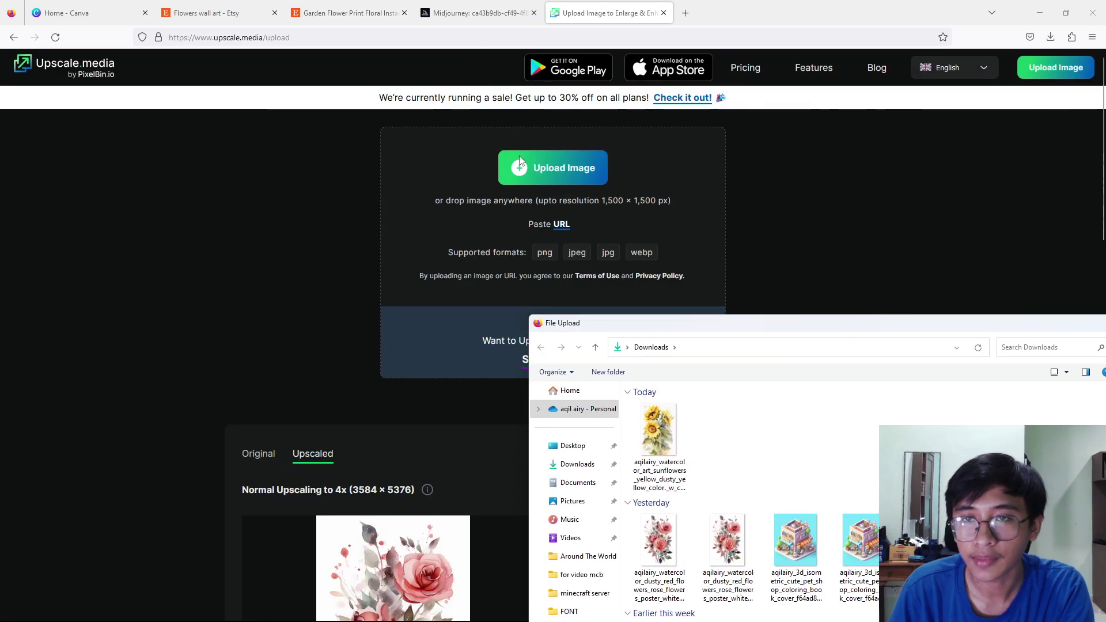
{"action": "left_click_drag", "start_coordinate": [697, 322], "coordinate": [678, 94]}
{"action": "left_click", "coordinate": [668, 218]}
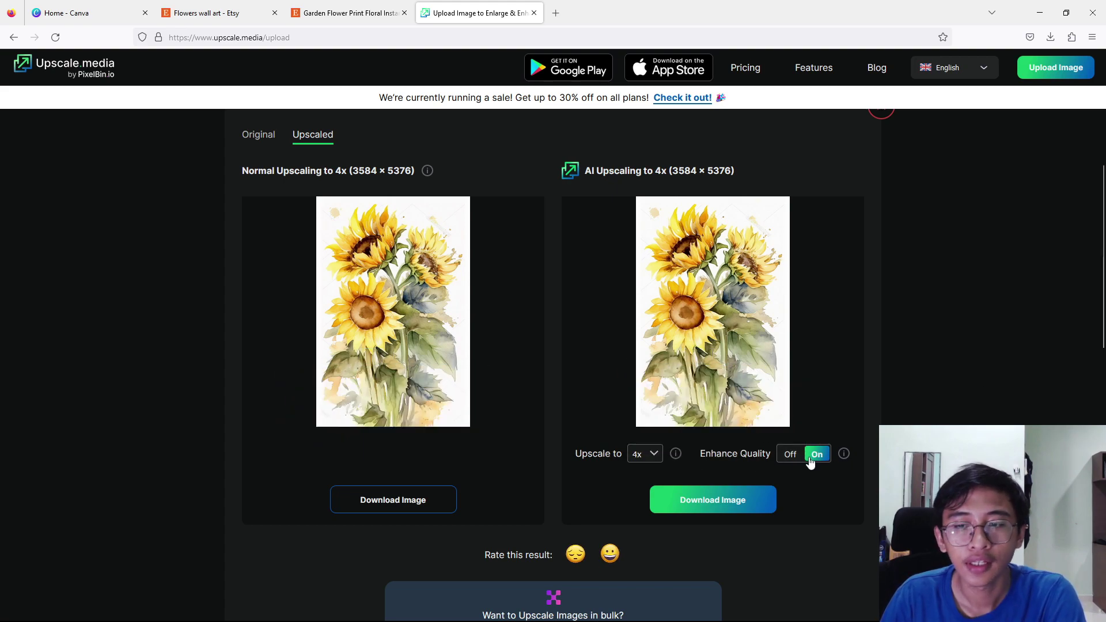
Step: Download the 4x AI-upscaled sunflower image with Enhance Quality on, view it in Photos and return to Firefox
{"action": "left_click", "coordinate": [713, 500]}
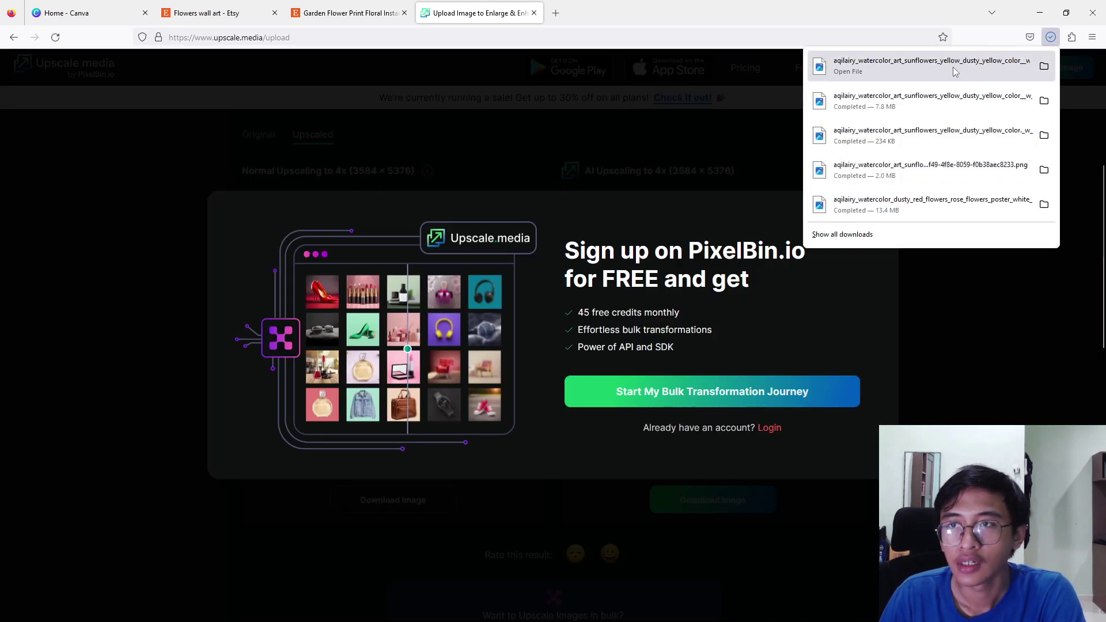
{"action": "left_click", "coordinate": [921, 66]}
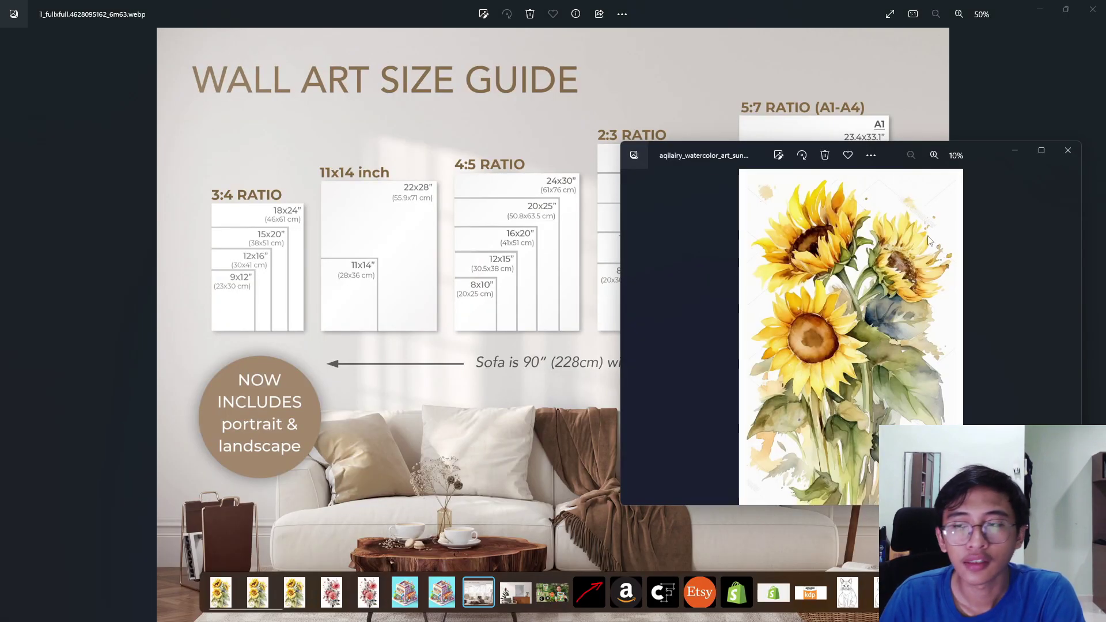
{"action": "key", "text": "alt+Tab"}
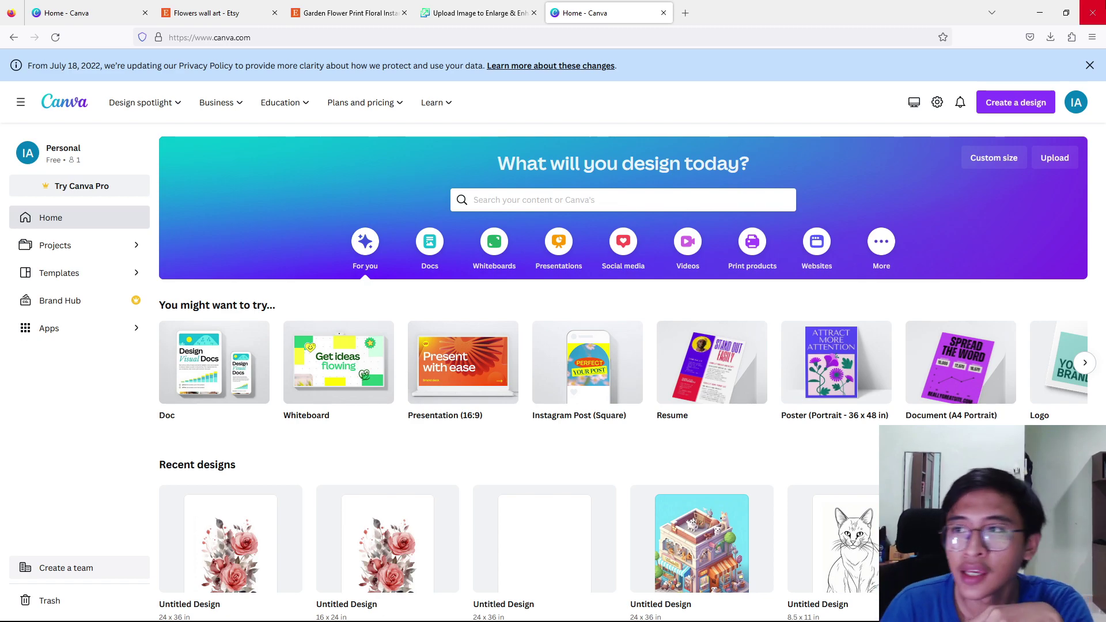
Step: Start a custom-size design in Canva and consult the 2:3 ratio sizes in the wall art size guide
{"action": "left_click", "coordinate": [1046, 106]}
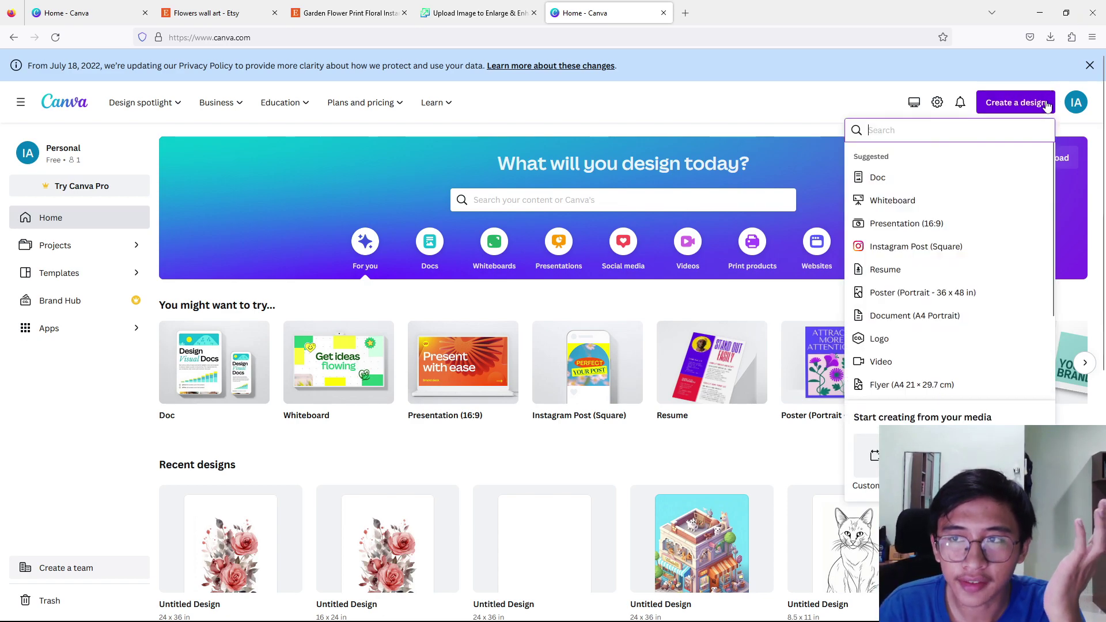
{"action": "left_click", "coordinate": [873, 461]}
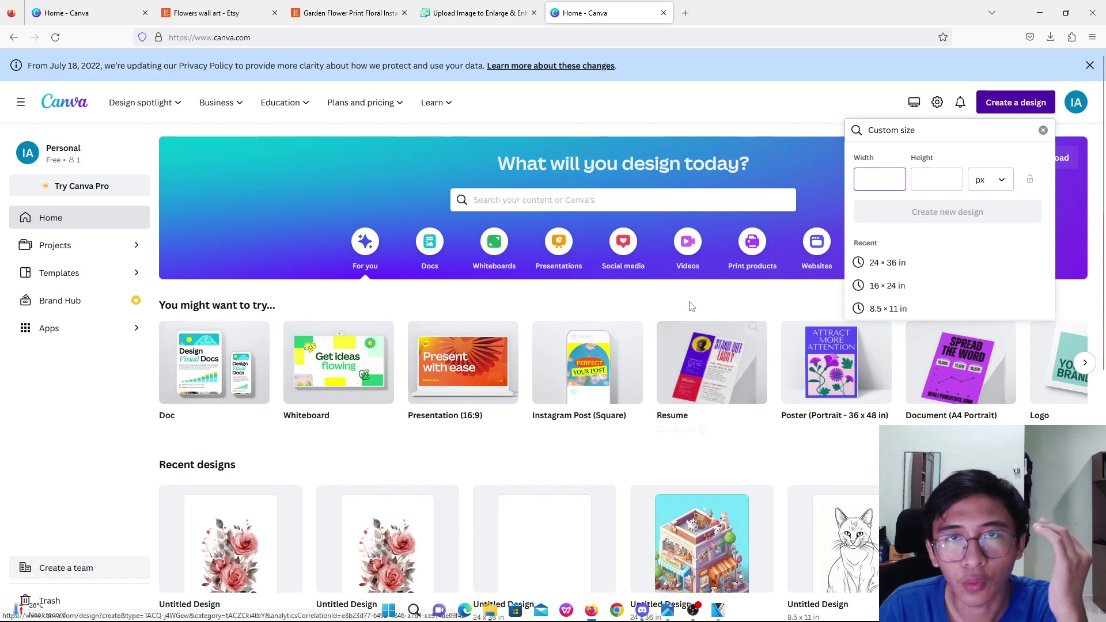
{"action": "mouse_move", "coordinate": [668, 608]}
{"action": "left_click", "coordinate": [651, 545]}
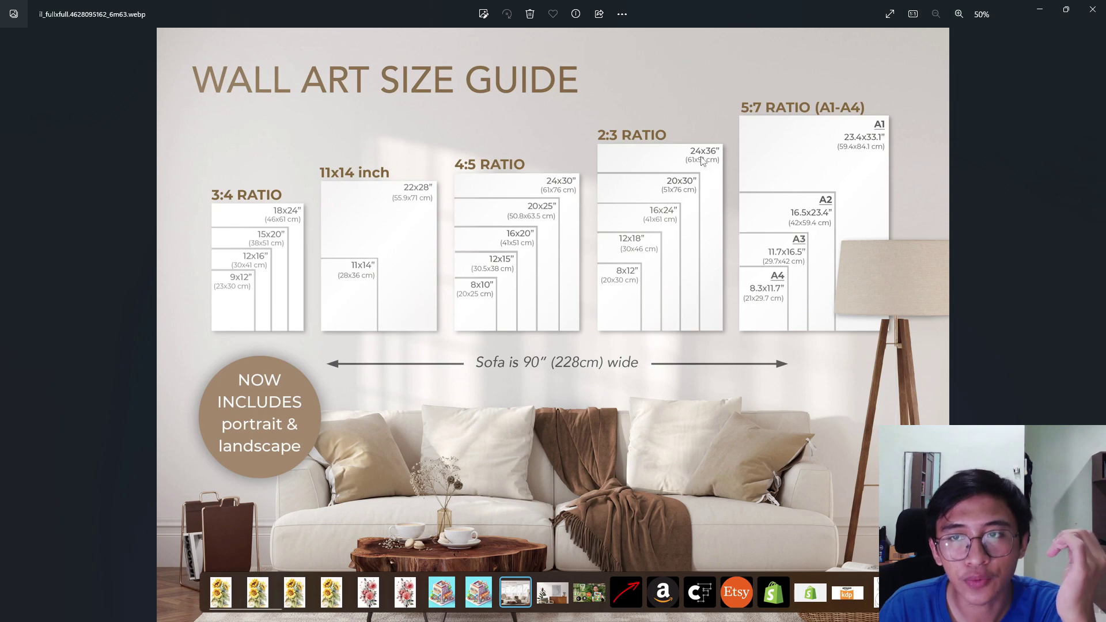
{"action": "left_click", "coordinate": [1066, 10]}
{"action": "left_click", "coordinate": [1019, 79]}
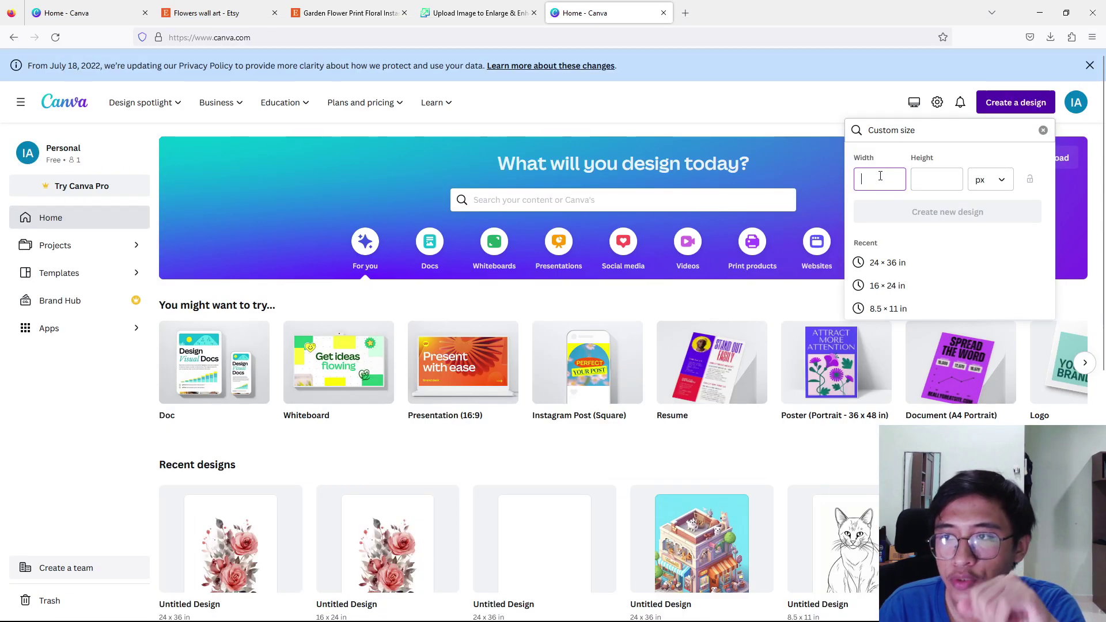
Step: Create the new custom design with inches as unit, 24 in wide and 36 in high
{"action": "left_click", "coordinate": [990, 180]}
{"action": "left_click", "coordinate": [982, 235]}
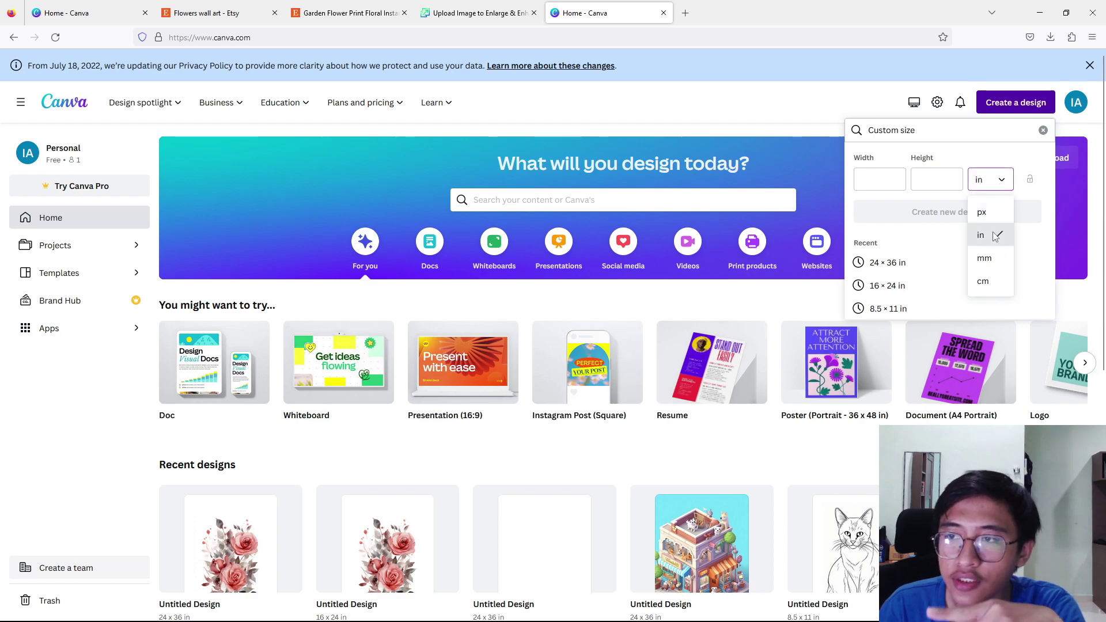
{"action": "left_click", "coordinate": [876, 186]}
{"action": "type", "text": "24"}
{"action": "left_click", "coordinate": [932, 181]}
{"action": "type", "text": "36"}
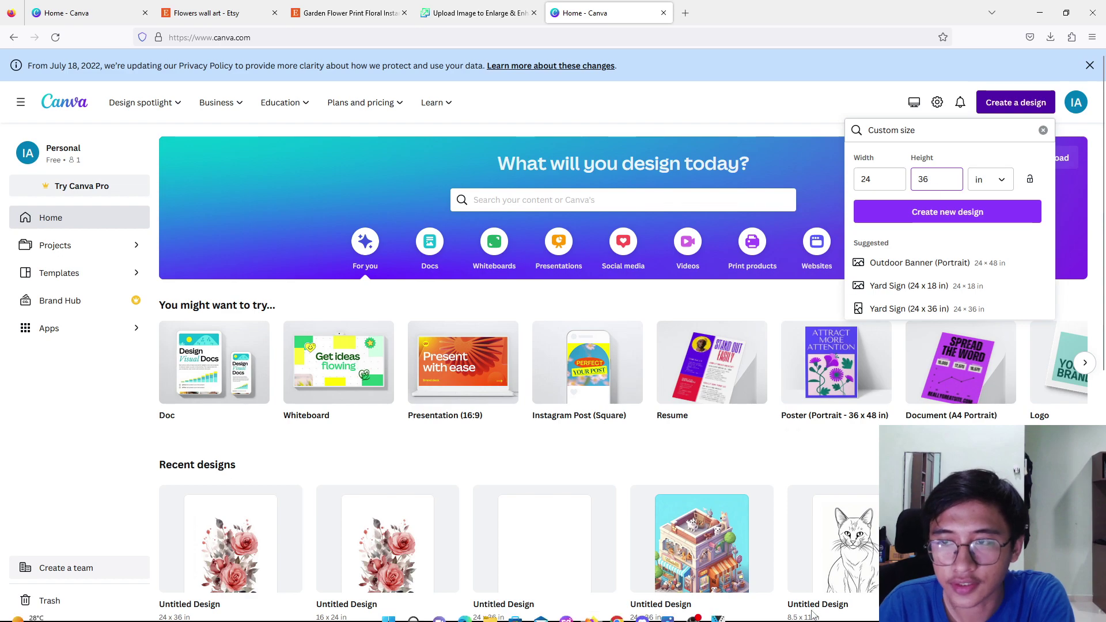
{"action": "left_click", "coordinate": [932, 213]}
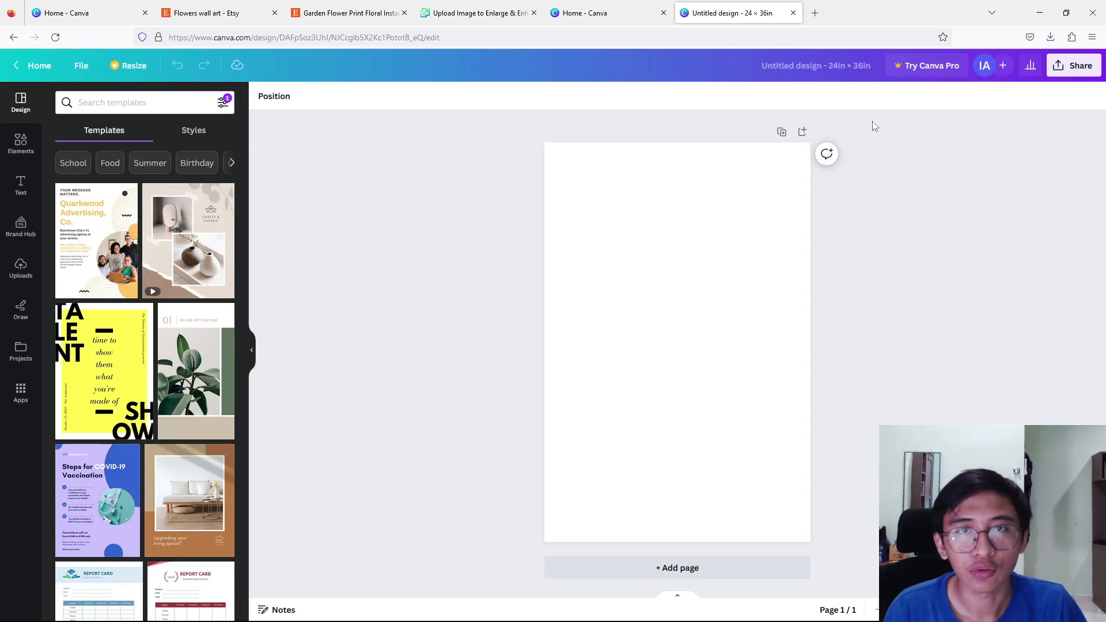
Step: Open the Downloads folder in File Explorer and compare the four sunflower images to find the upscaled one
{"action": "mouse_move", "coordinate": [489, 609]}
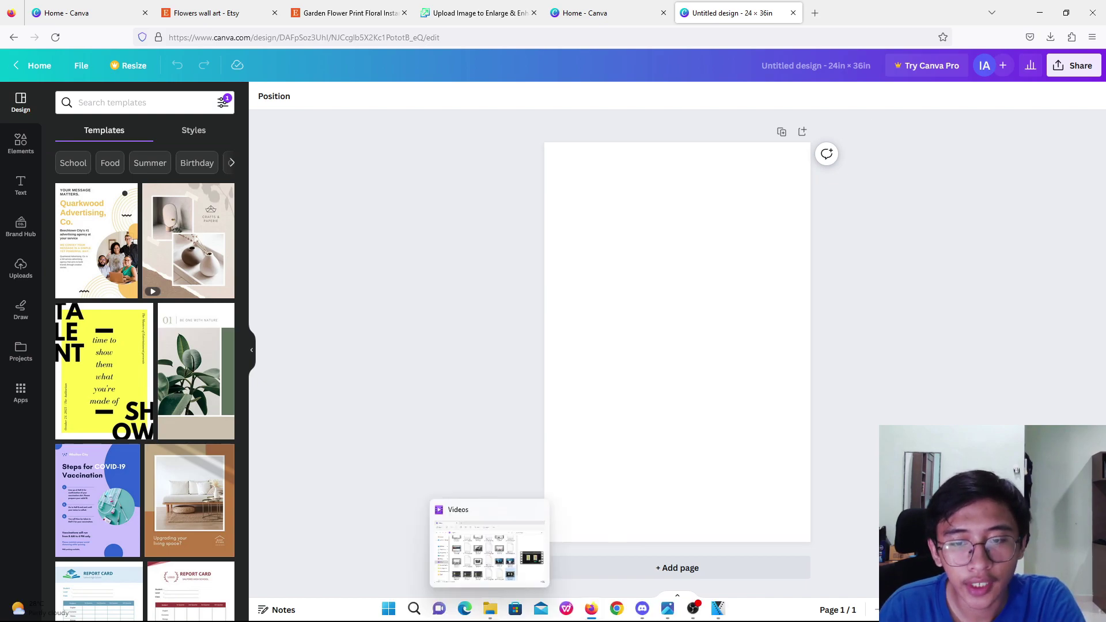
{"action": "left_click", "coordinate": [489, 547]}
{"action": "left_click", "coordinate": [66, 292]}
{"action": "left_click_drag", "start_coordinate": [333, 137], "coordinate": [768, 137]}
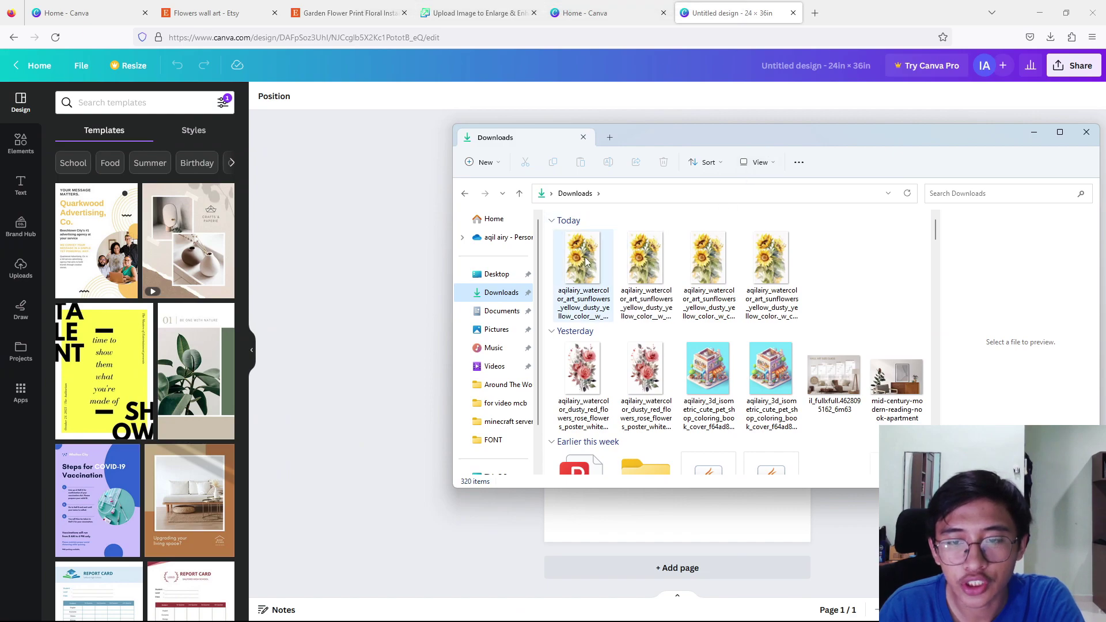
{"action": "left_click", "coordinate": [586, 262]}
{"action": "left_click", "coordinate": [650, 255]}
{"action": "left_click", "coordinate": [713, 256]}
{"action": "left_click", "coordinate": [794, 262]}
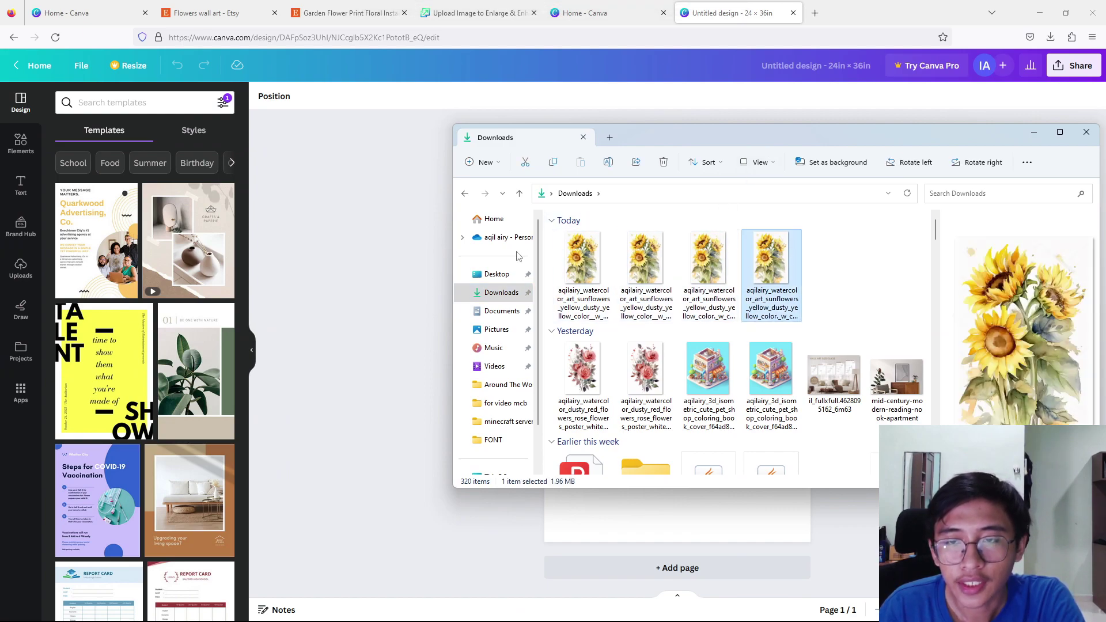
{"action": "left_click", "coordinate": [566, 256]}
{"action": "left_click", "coordinate": [478, 13]}
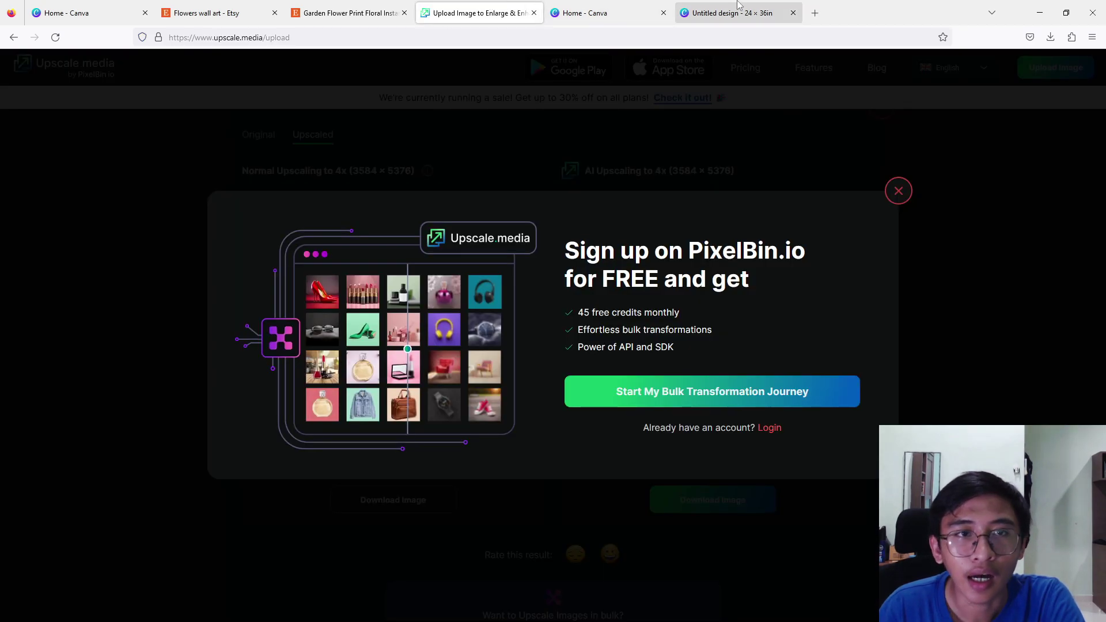
{"action": "left_click", "coordinate": [714, 13]}
{"action": "key", "text": "alt+Tab"}
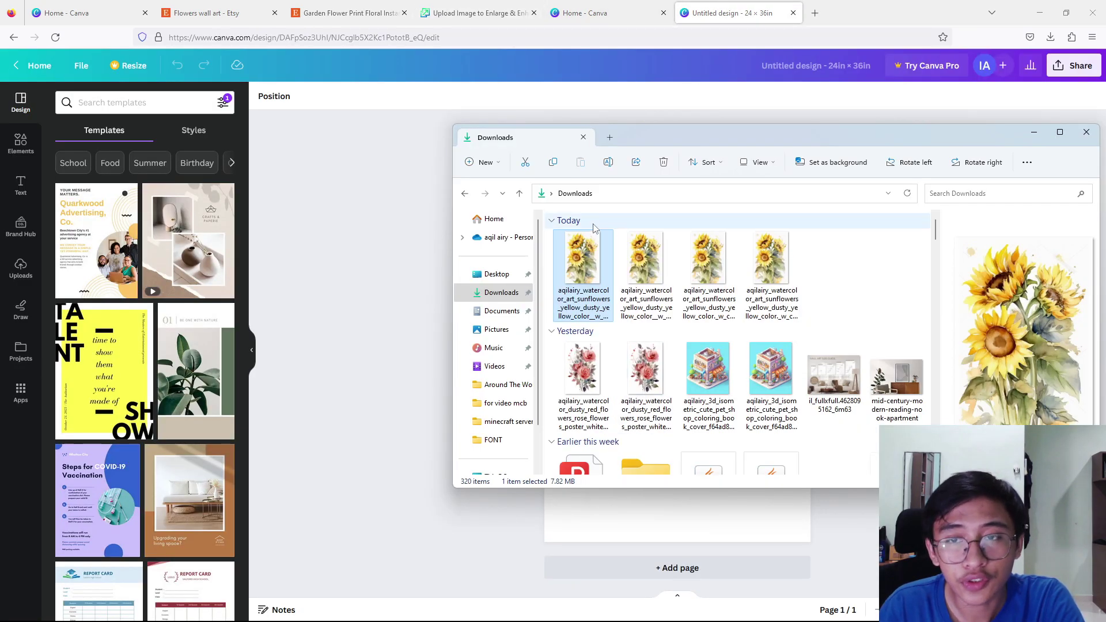
Step: Check the pixel dimensions of the upscaled sunflower JPEG in its file details and put the folder window away
{"action": "right_click", "coordinate": [587, 262]}
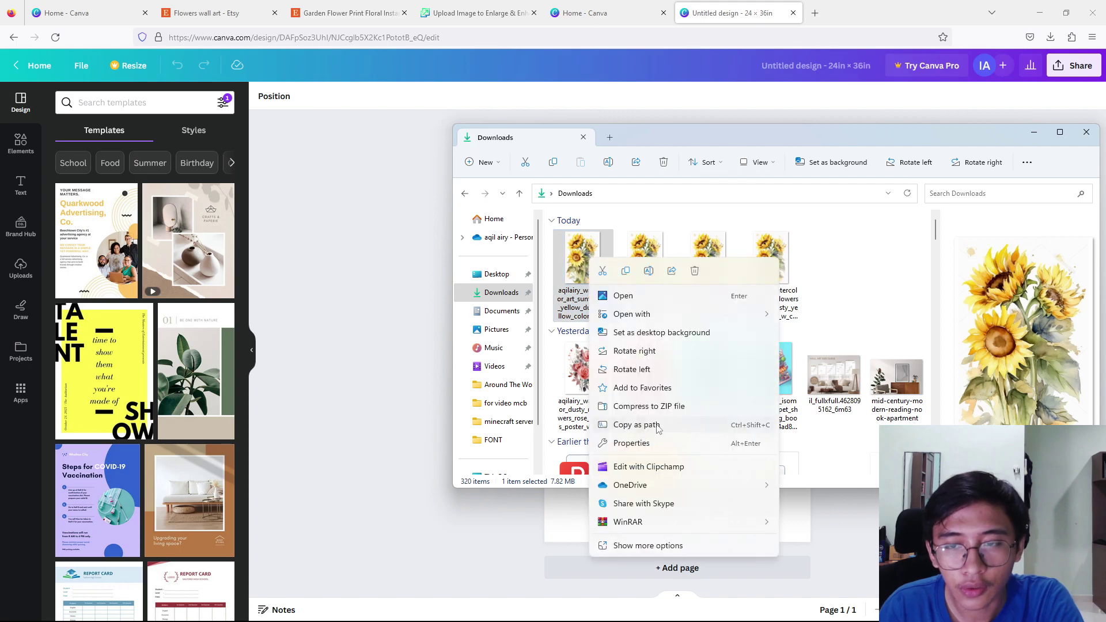
{"action": "left_click", "coordinate": [624, 442]}
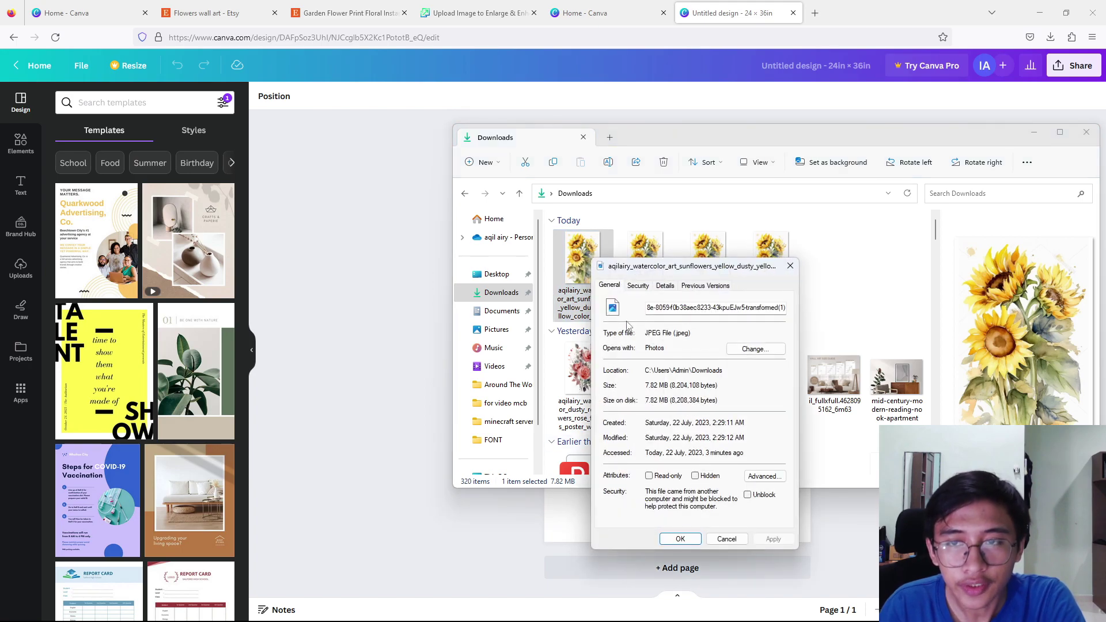
{"action": "left_click", "coordinate": [665, 286]}
{"action": "left_click_drag", "start_coordinate": [677, 272], "coordinate": [615, 162]}
{"action": "scroll", "coordinate": [604, 258], "scroll_direction": "down", "scroll_amount": 2}
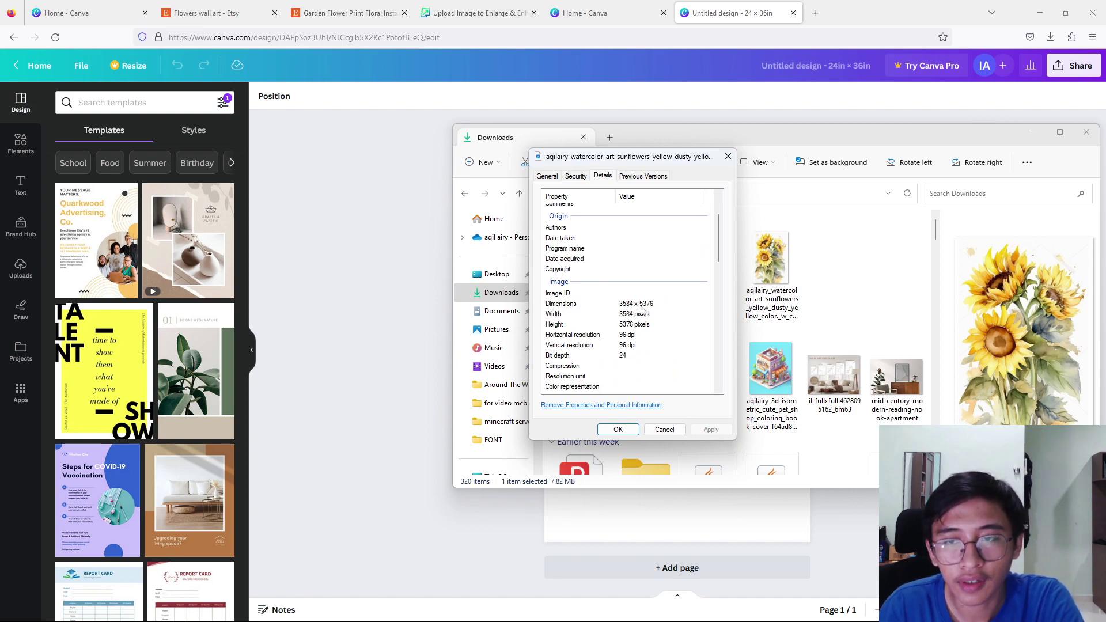
{"action": "left_click", "coordinate": [627, 429]}
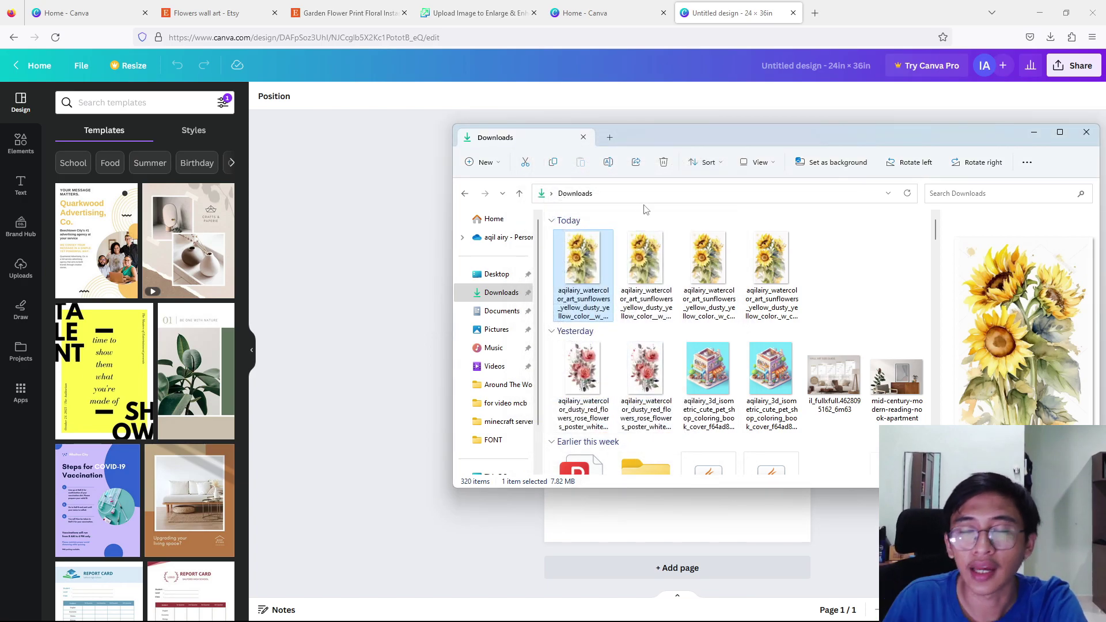
{"action": "left_click_drag", "start_coordinate": [761, 139], "coordinate": [370, 131]}
{"action": "left_click", "coordinate": [699, 131]}
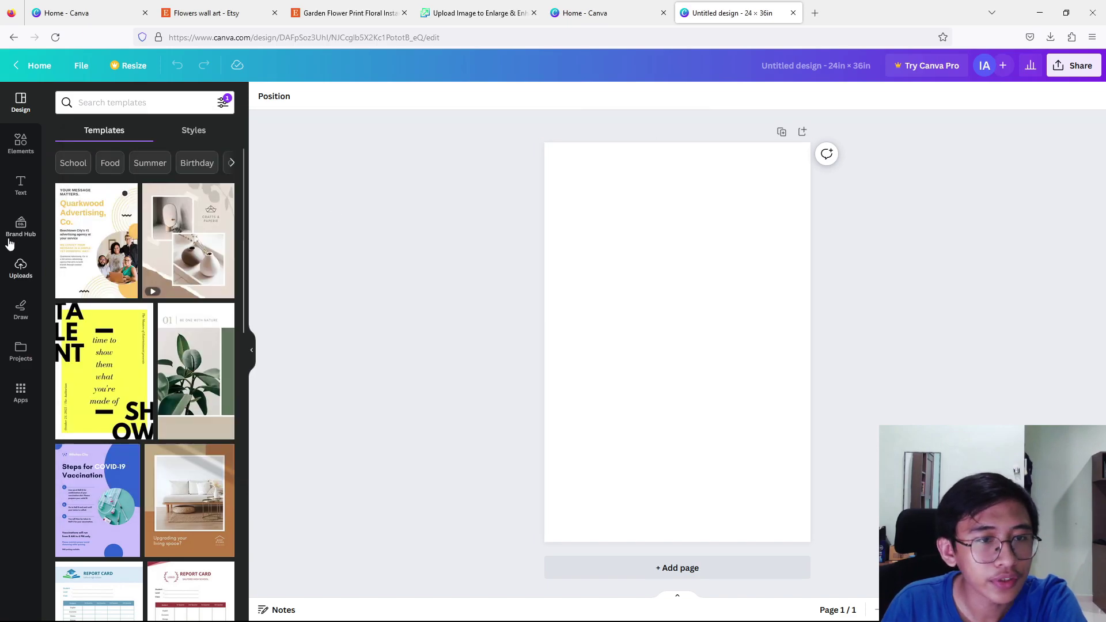
Step: Upload the upscaled sunflower image from Downloads to Canva and add it to the blank page
{"action": "left_click", "coordinate": [21, 267]}
{"action": "left_click", "coordinate": [124, 134]}
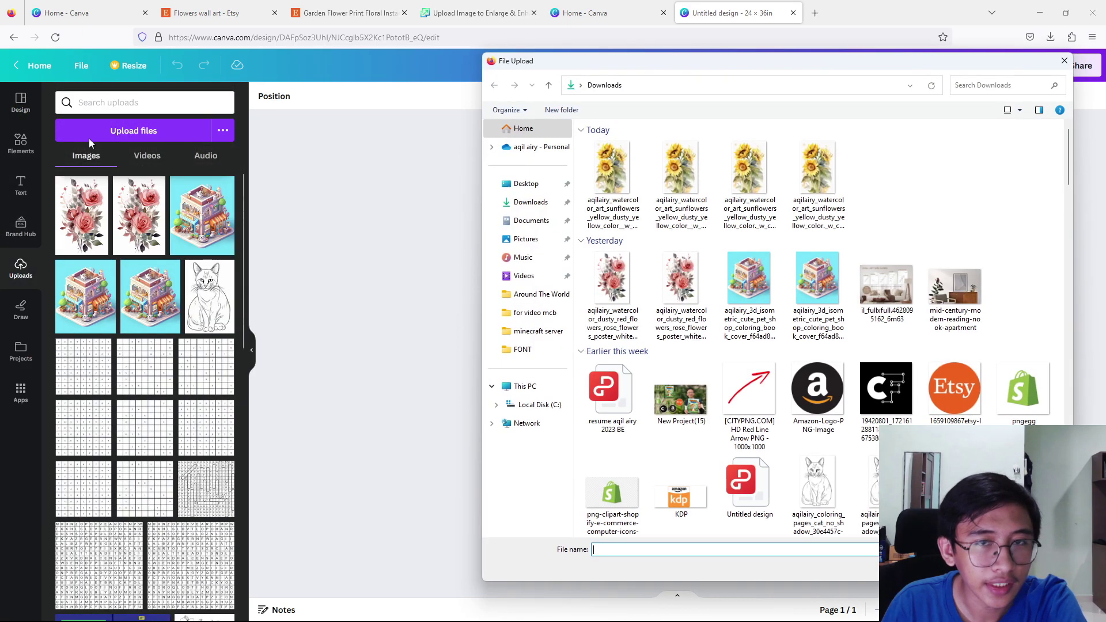
{"action": "key", "text": "Escape"}
{"action": "left_click", "coordinate": [68, 222]}
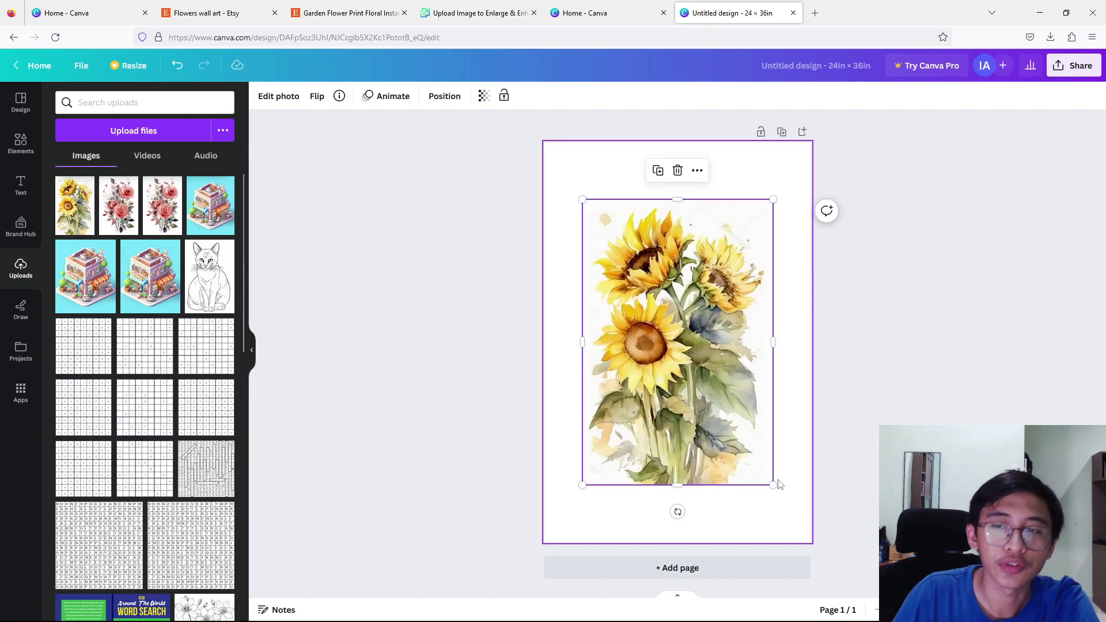
Step: Align the sunflower image with the page's upper-left corner and enlarge it to fill the whole 24 × 36 in page
{"action": "left_click_drag", "start_coordinate": [674, 419], "coordinate": [638, 364]}
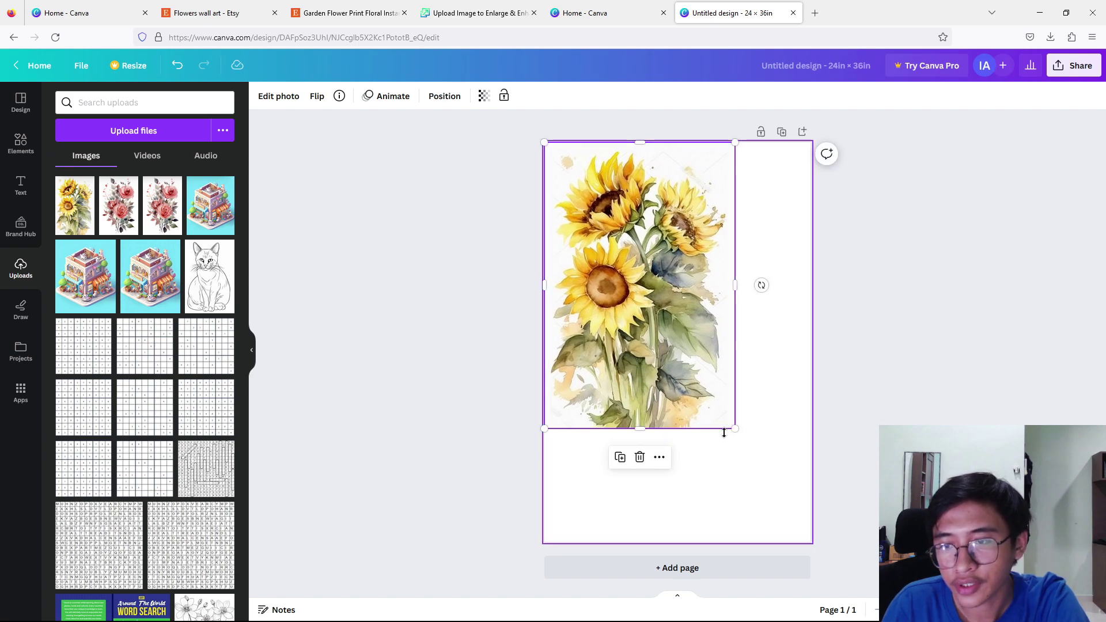
{"action": "left_click_drag", "start_coordinate": [734, 429], "coordinate": [809, 541]}
{"action": "left_click", "coordinate": [890, 414]}
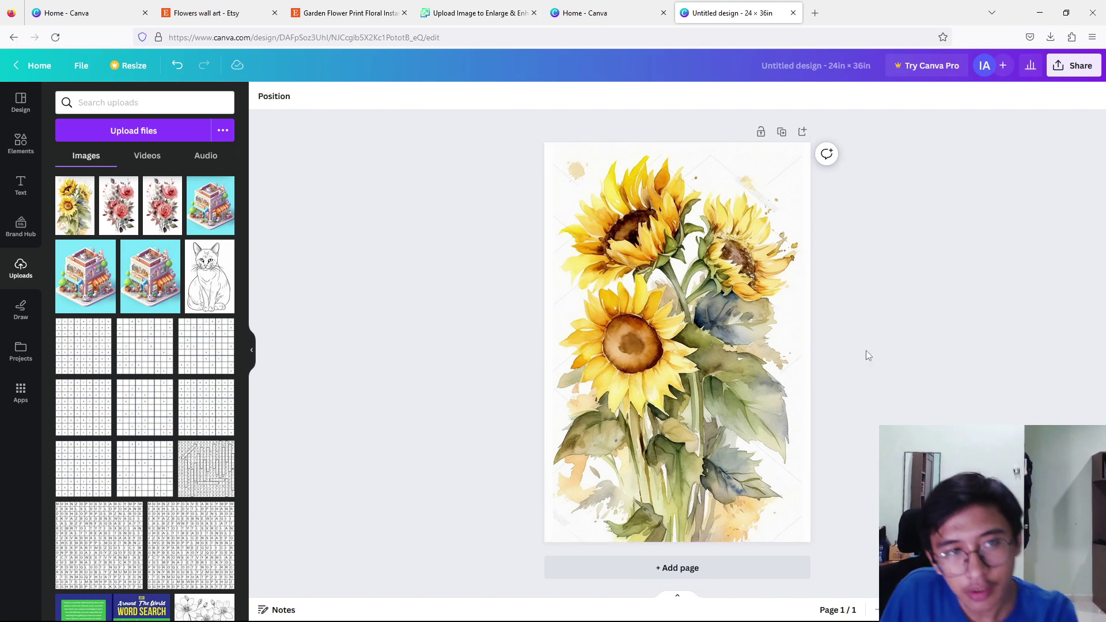
{"action": "left_click", "coordinate": [21, 143]}
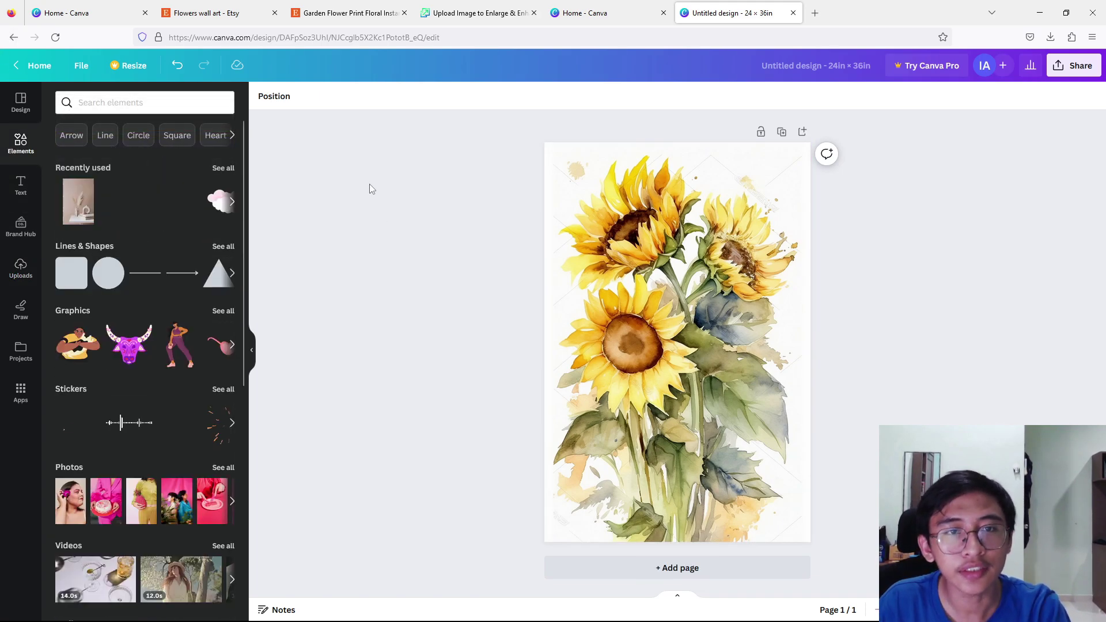
{"action": "scroll", "coordinate": [192, 333], "scroll_direction": "down", "scroll_amount": 1}
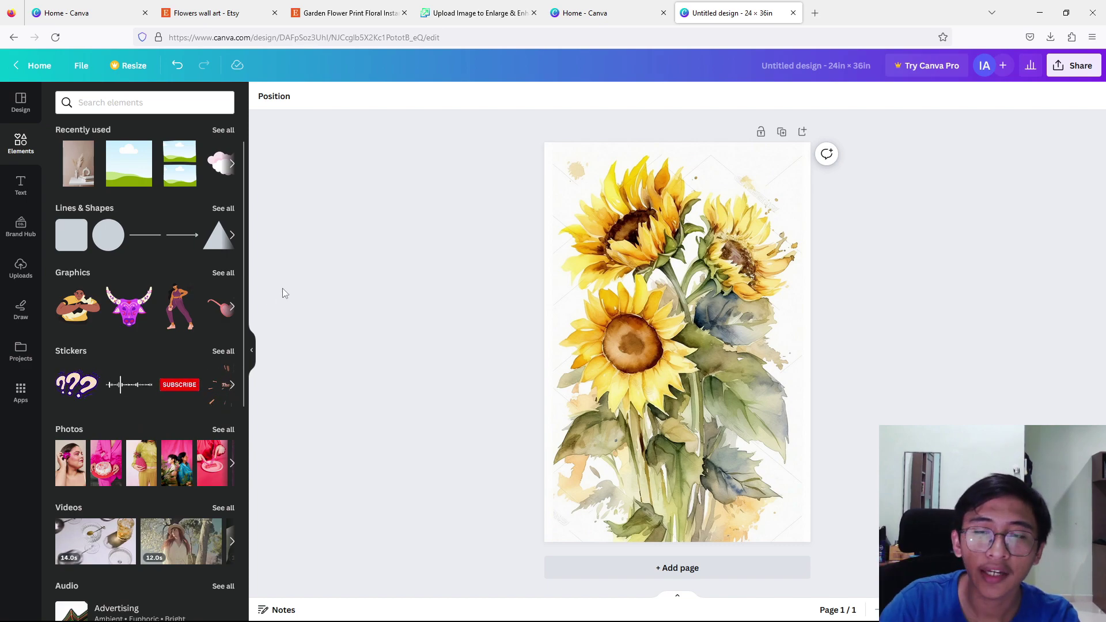
Step: Download the sunflower design with PDF Print as the file type and reopen the download options
{"action": "left_click", "coordinate": [1063, 75]}
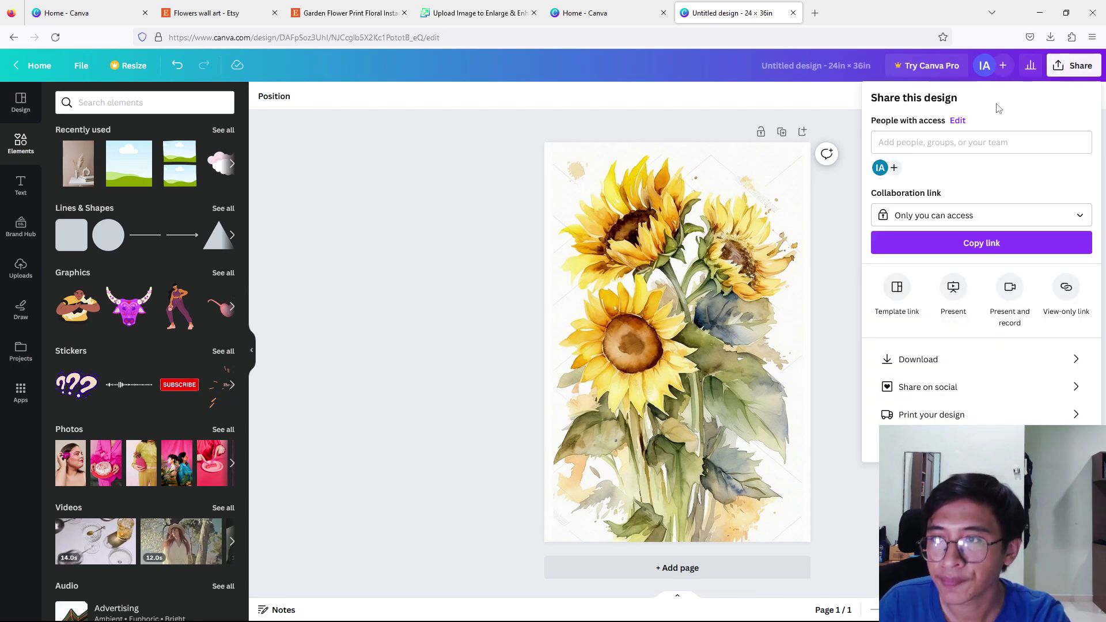
{"action": "left_click", "coordinate": [903, 361]}
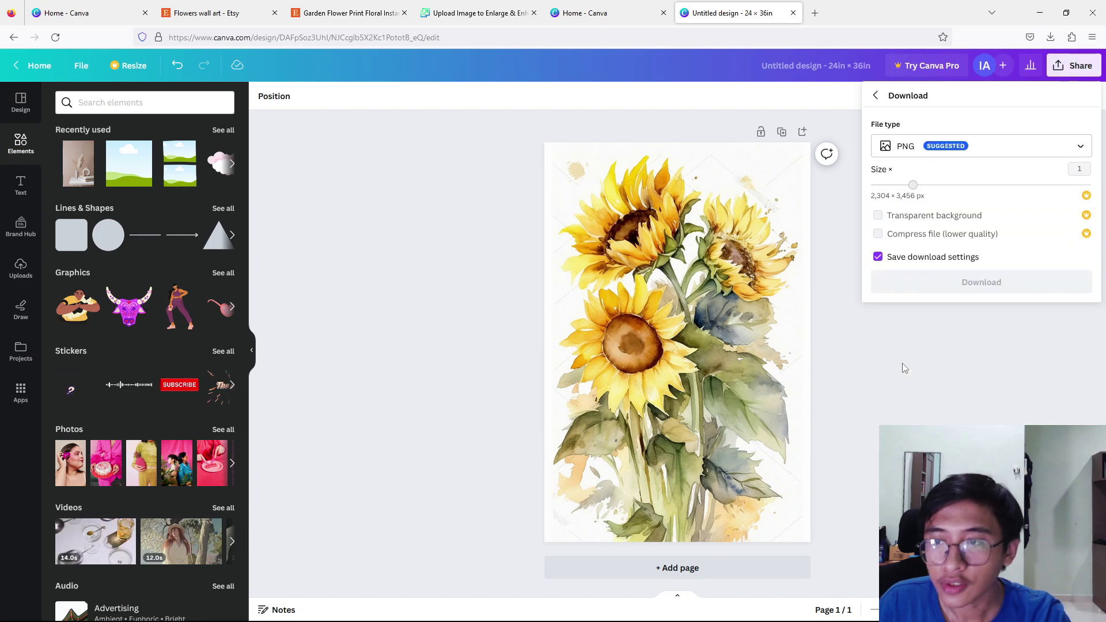
{"action": "left_click", "coordinate": [920, 154]}
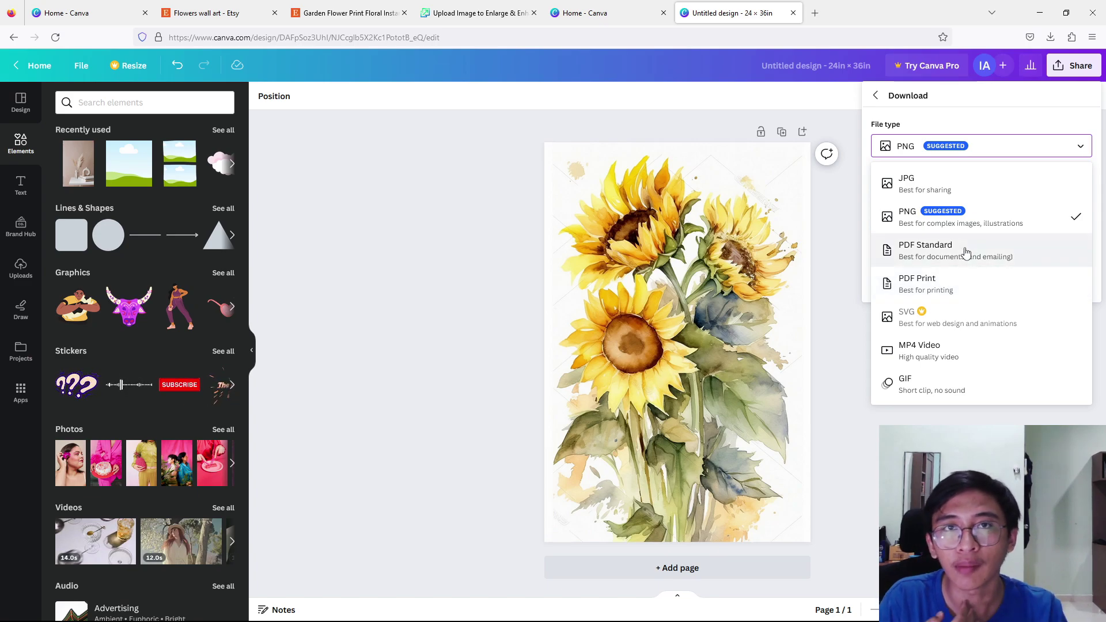
{"action": "left_click", "coordinate": [946, 280]}
{"action": "left_click", "coordinate": [949, 294]}
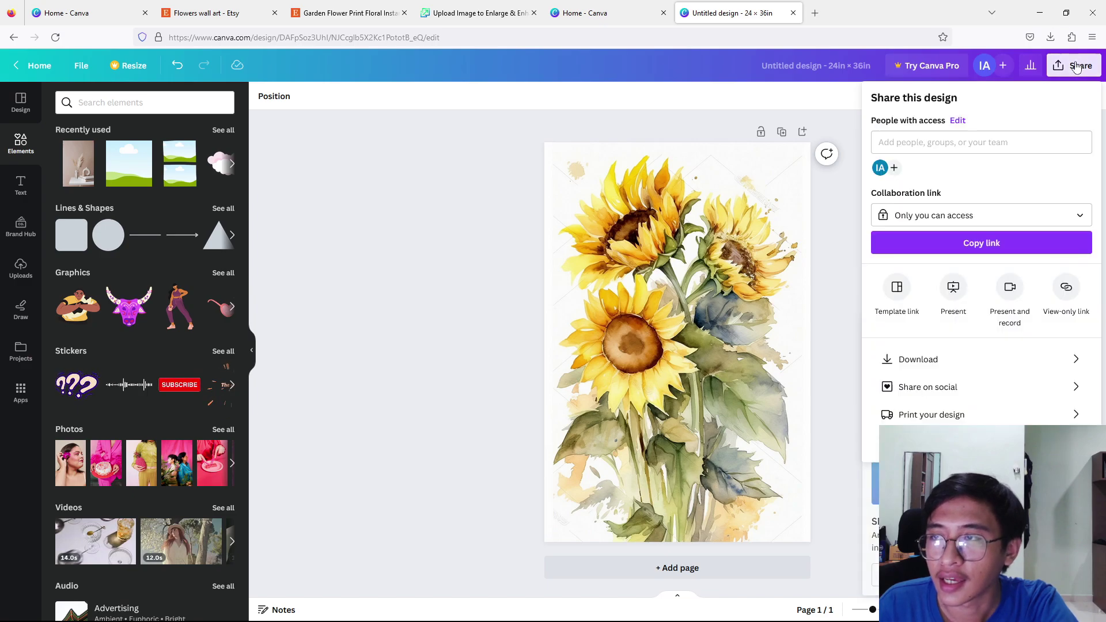
{"action": "left_click", "coordinate": [907, 360]}
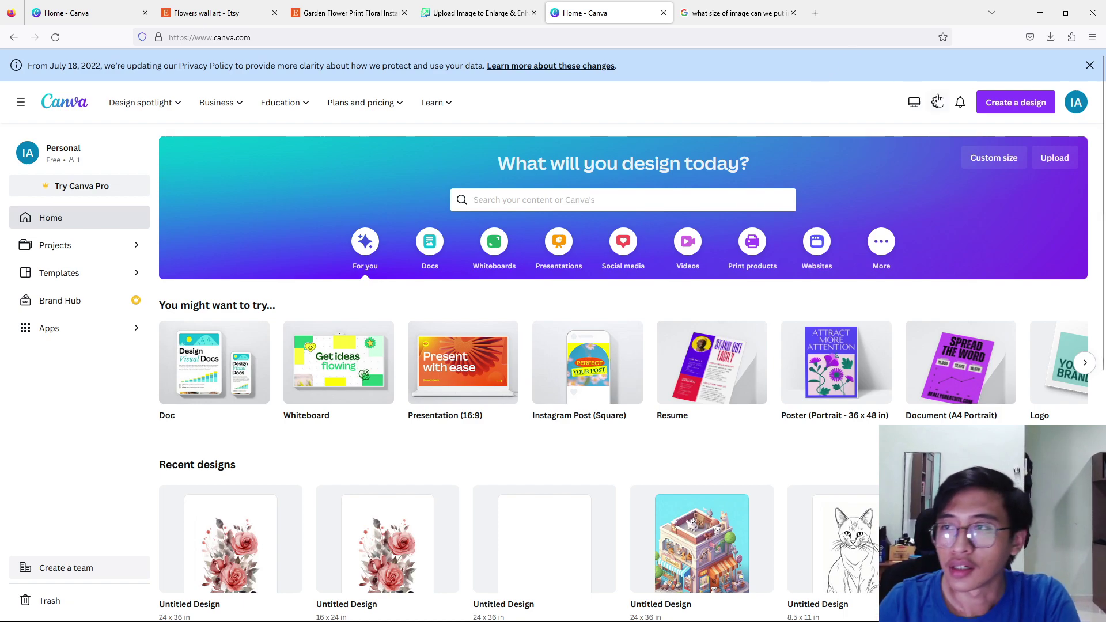
Step: Create a new custom-size design of 2700 × 2025 px, checking the recommended Etsy image size in the Google results
{"action": "left_click", "coordinate": [1027, 110]}
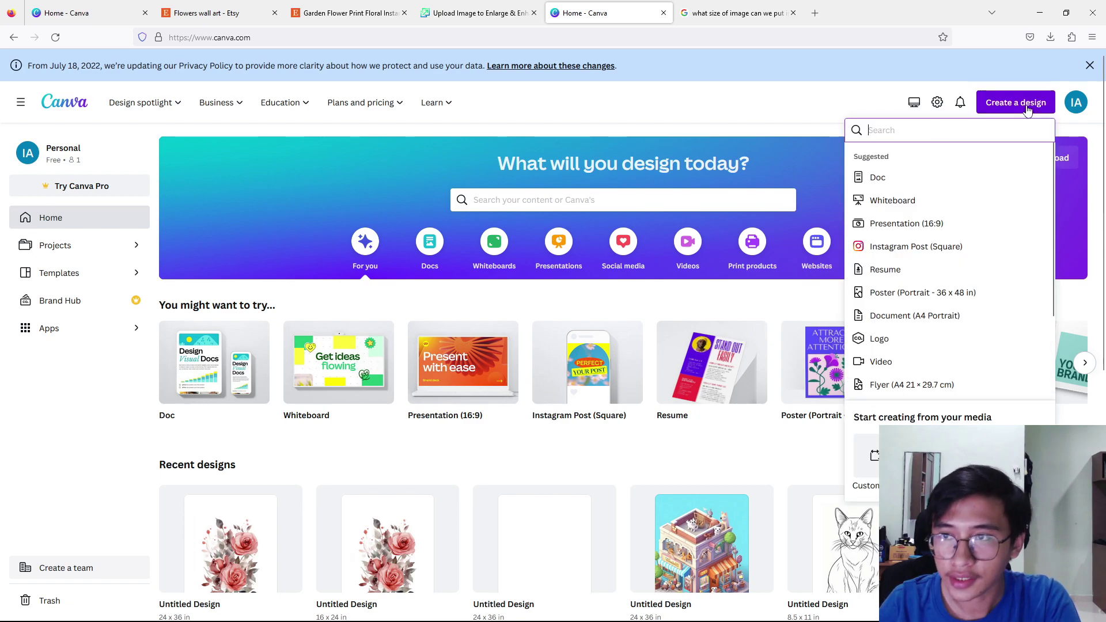
{"action": "left_click", "coordinate": [873, 455]}
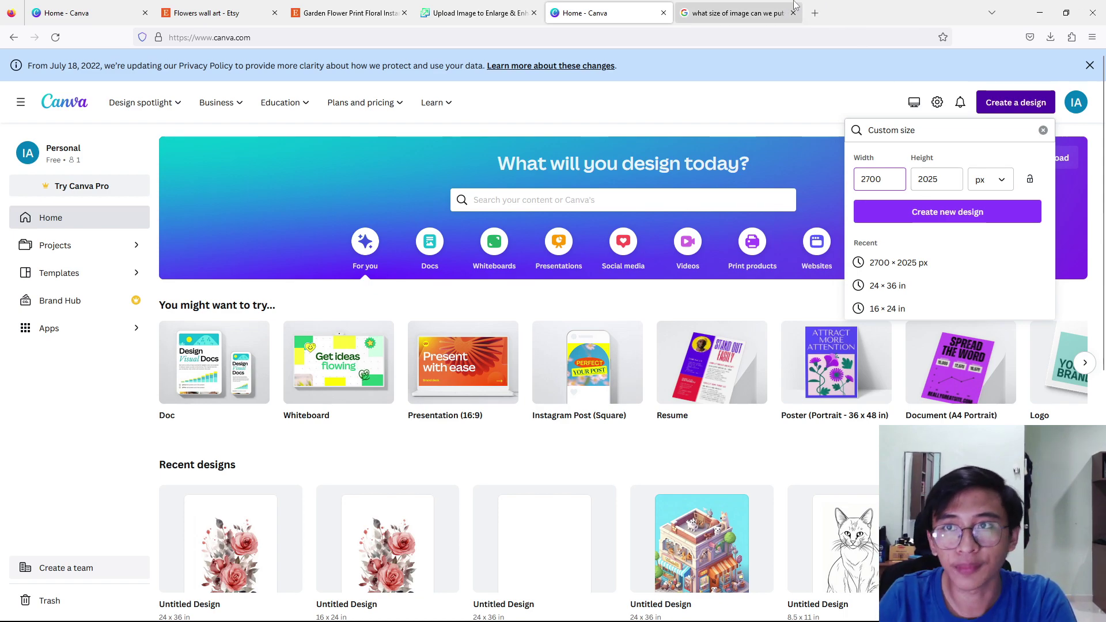
{"action": "left_click", "coordinate": [737, 12]}
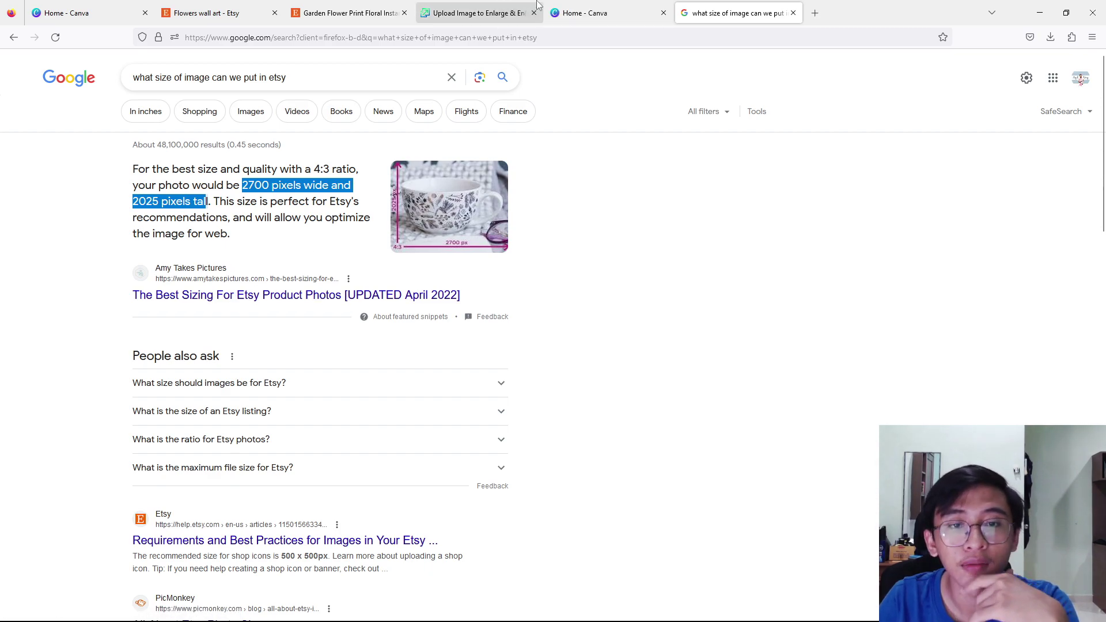
{"action": "left_click", "coordinate": [564, 8]}
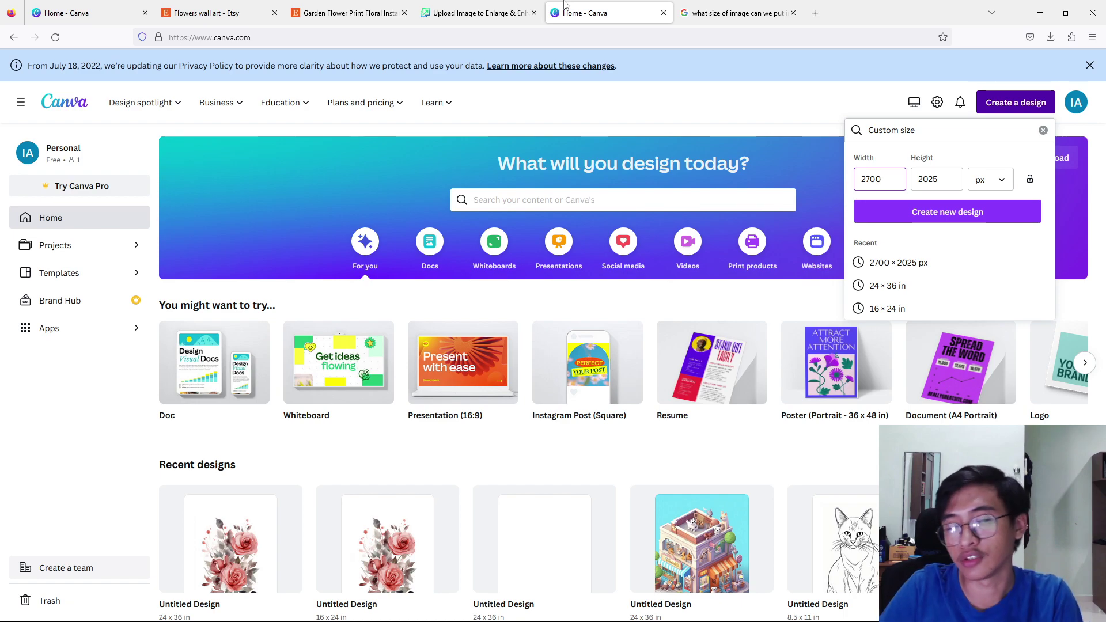
{"action": "left_click", "coordinate": [897, 220]}
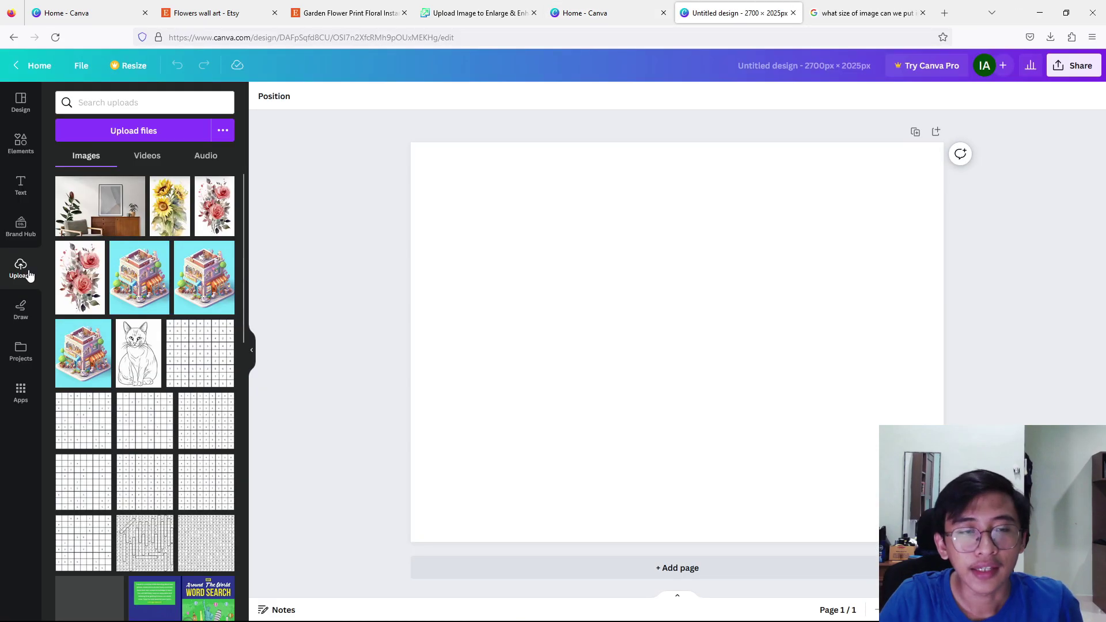
Step: Add the uploaded room photo with the framed poster to the page and enlarge it to cover the whole page
{"action": "left_click", "coordinate": [90, 214]}
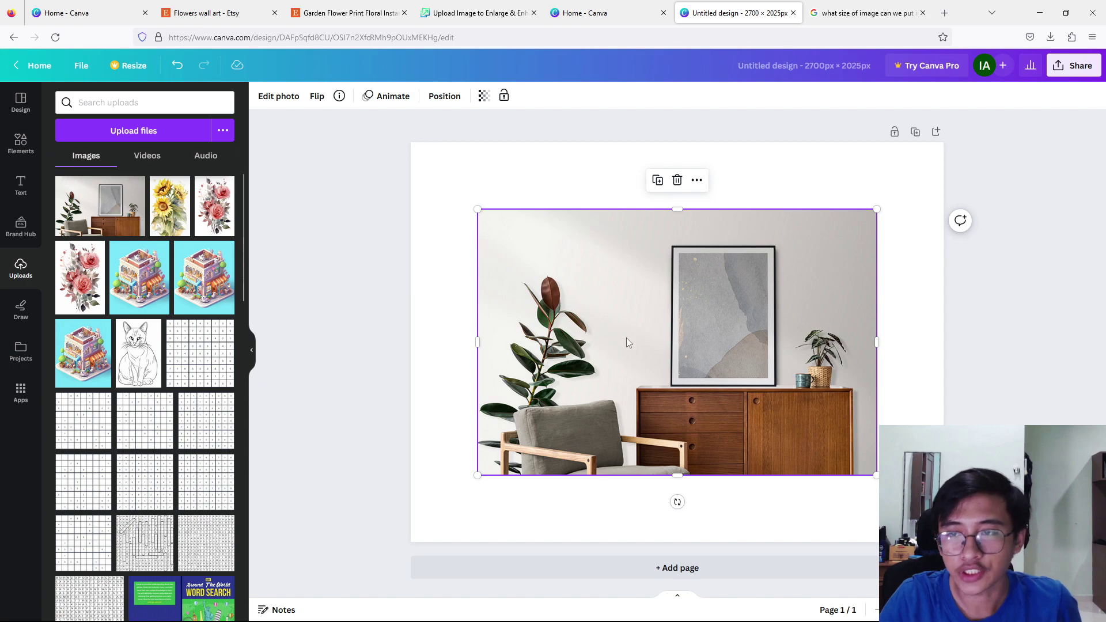
{"action": "left_click_drag", "start_coordinate": [570, 345], "coordinate": [510, 279]}
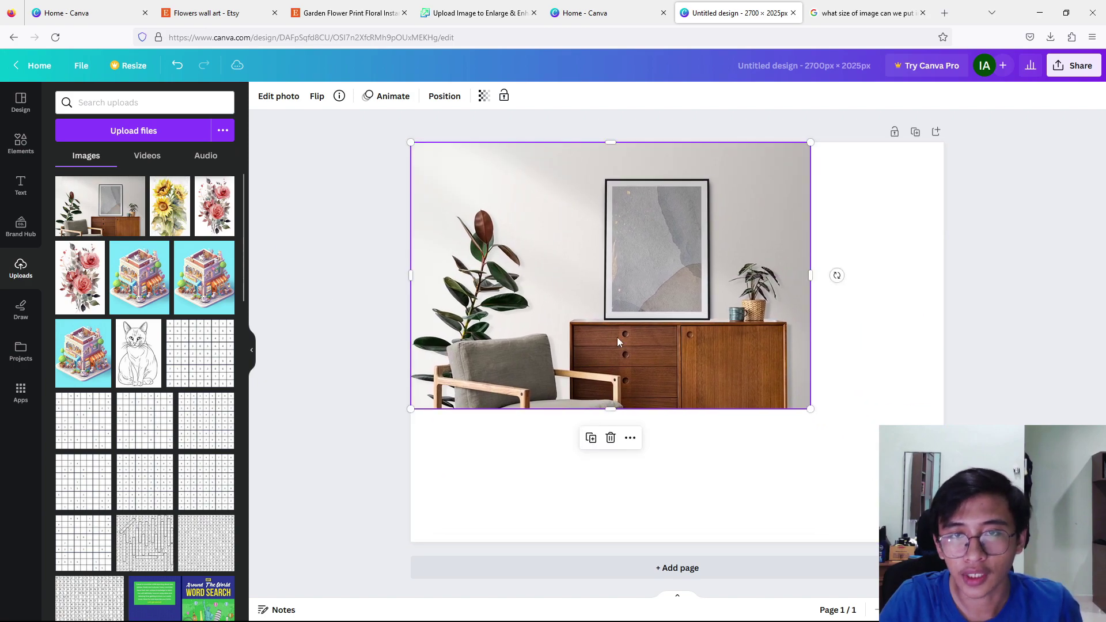
{"action": "left_click_drag", "start_coordinate": [809, 407], "coordinate": [971, 541]}
{"action": "left_click_drag", "start_coordinate": [866, 435], "coordinate": [858, 436]}
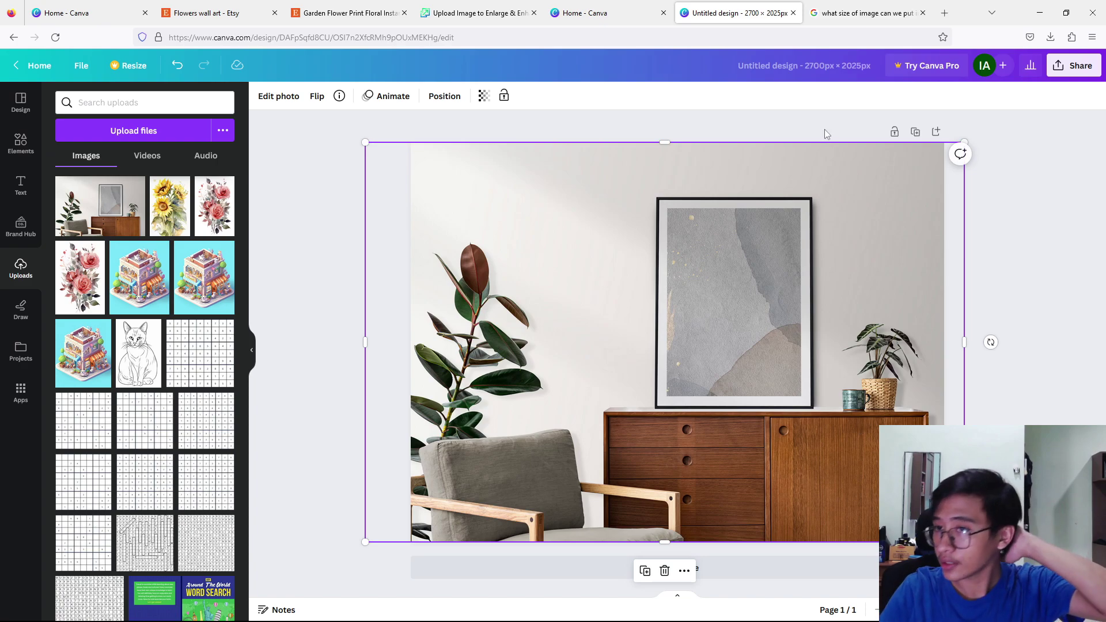
Step: Search Creative Fabrica for "mock up for wall art" and look through the frame mockups
{"action": "left_click", "coordinate": [944, 11]}
{"action": "type", "text": "creativefabrica.com/"}
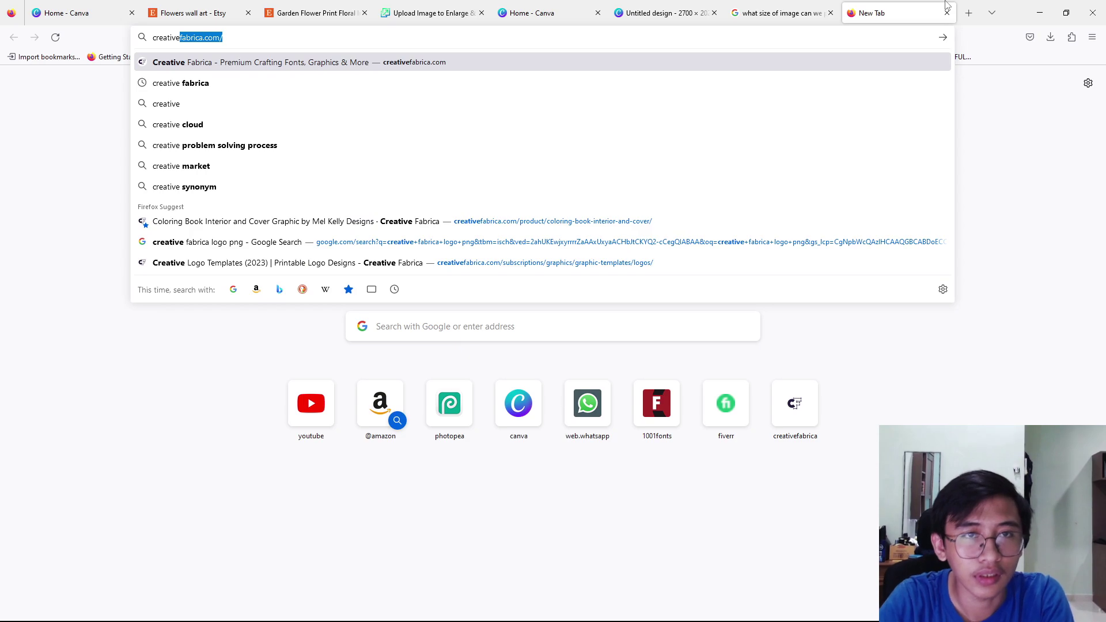
{"action": "key", "text": "Return"}
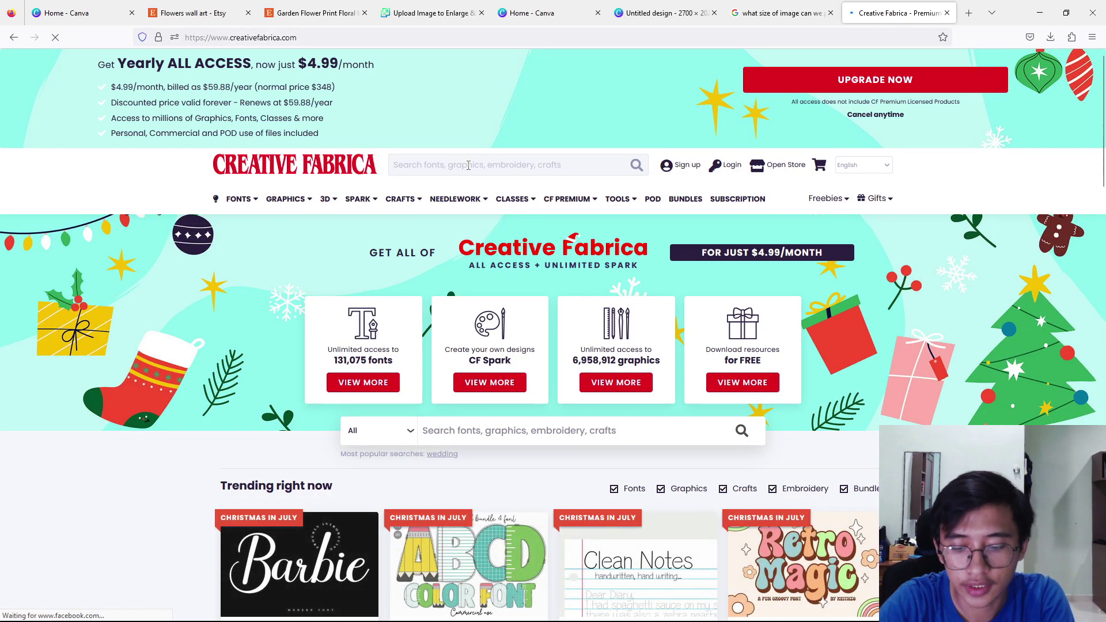
{"action": "left_click", "coordinate": [468, 166]}
{"action": "type", "text": "mock"}
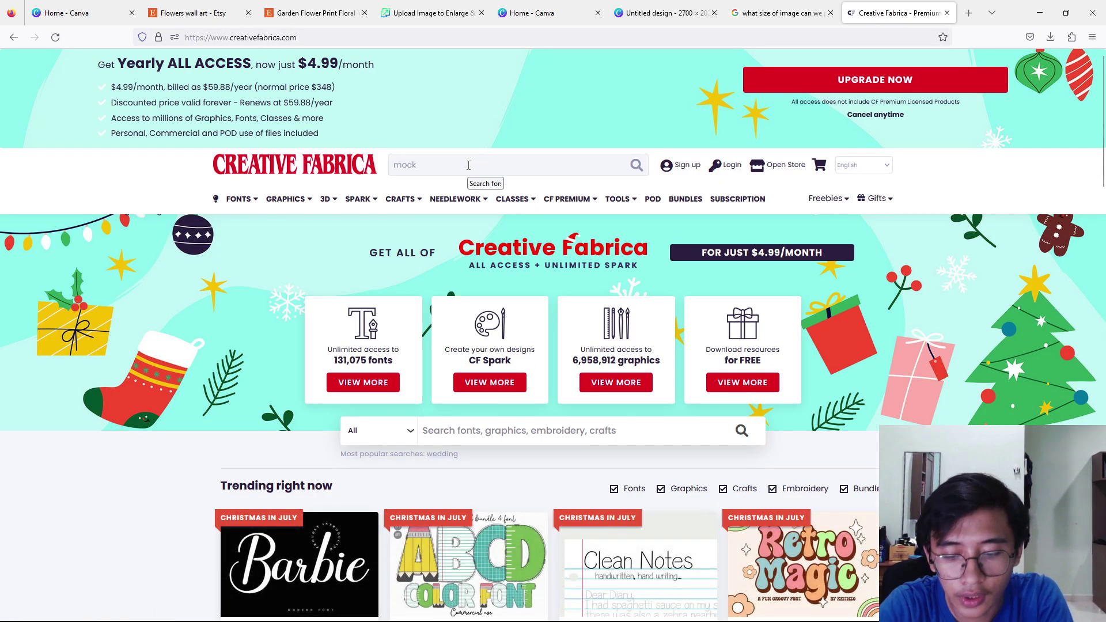
{"action": "type", "text": " up for wall art"}
{"action": "key", "text": "Return"}
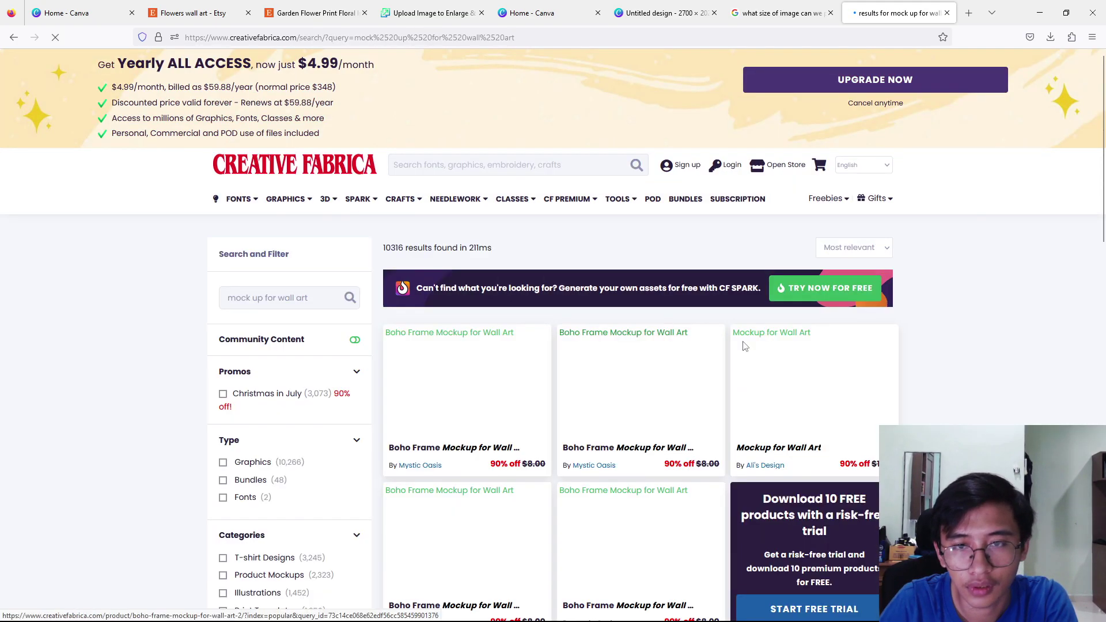
{"action": "scroll", "coordinate": [969, 308], "scroll_direction": "down", "scroll_amount": 4}
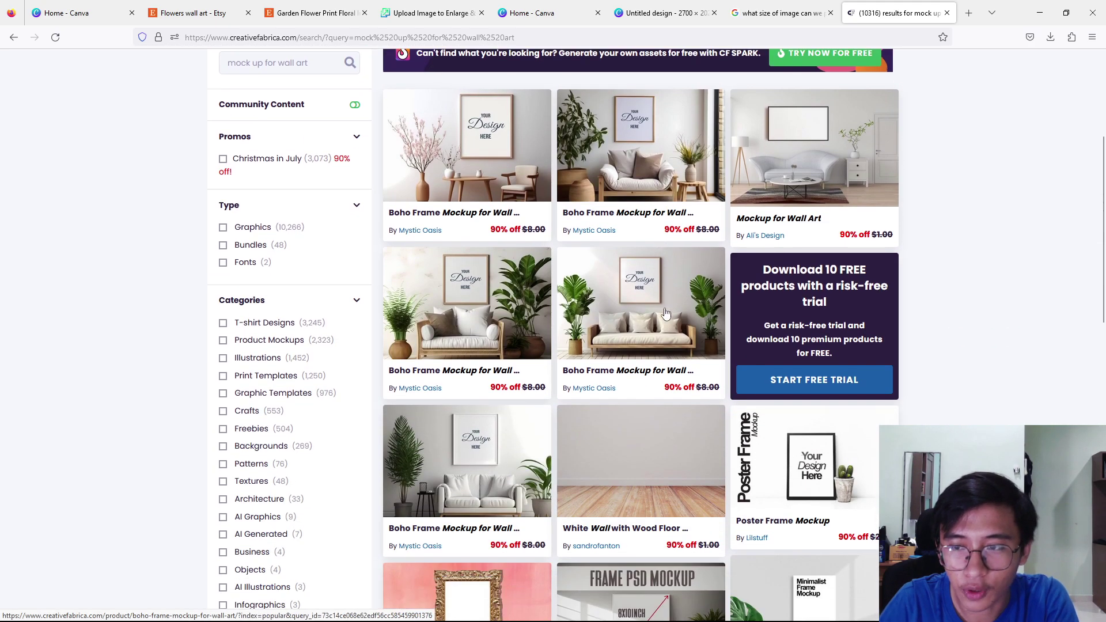
{"action": "scroll", "coordinate": [665, 314], "scroll_direction": "down", "scroll_amount": 2}
{"action": "scroll", "coordinate": [567, 297], "scroll_direction": "up", "scroll_amount": 2}
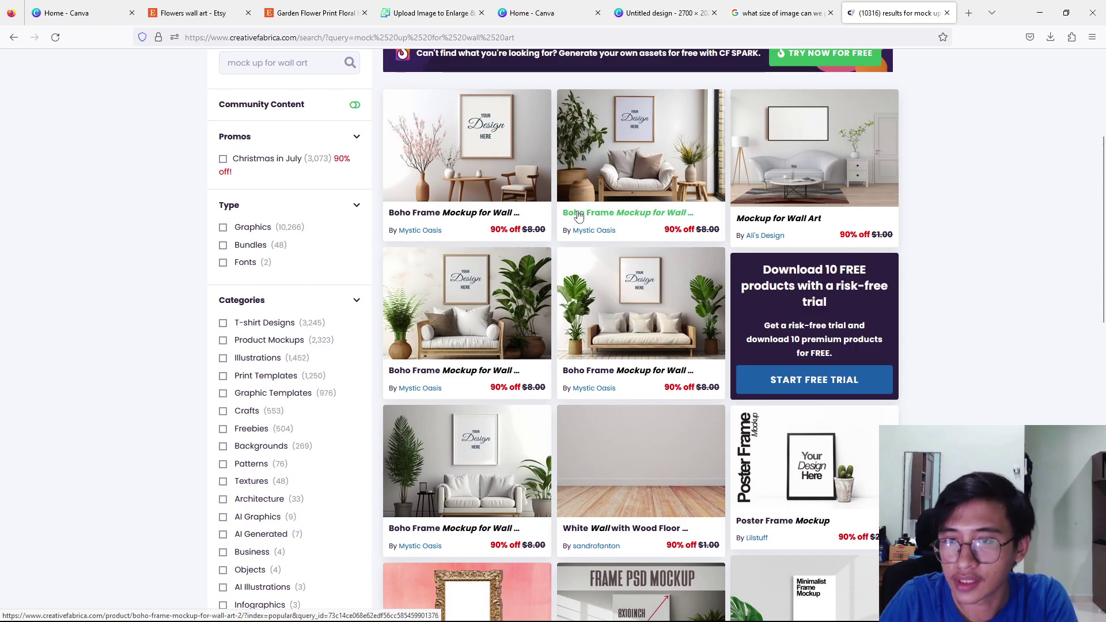
{"action": "scroll", "coordinate": [565, 295], "scroll_direction": "up", "scroll_amount": 4}
Step: Open Etsy, search for "mock up wall art" and look through the frame mockup bundles
{"action": "left_click", "coordinate": [783, 32]}
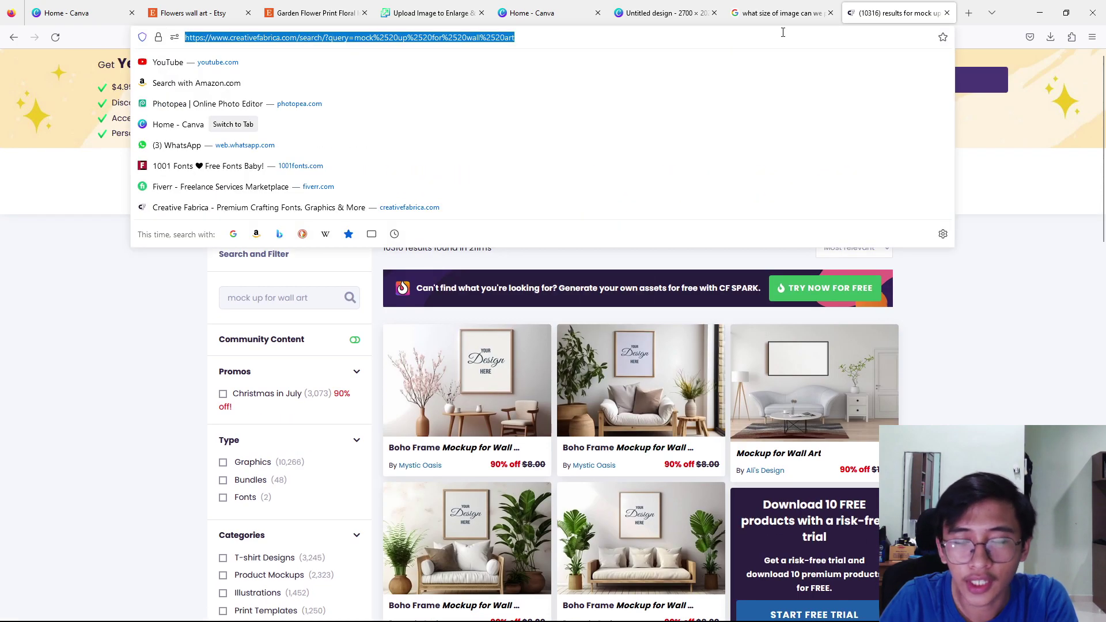
{"action": "type", "text": "etsy"}
{"action": "key", "text": "Return"}
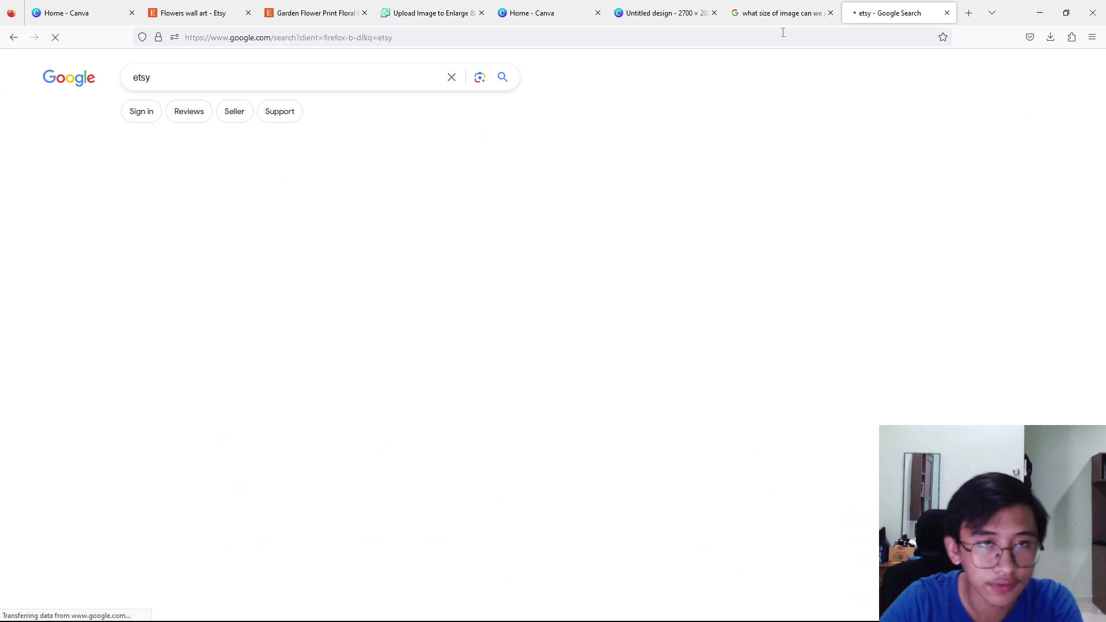
{"action": "left_click", "coordinate": [266, 207]}
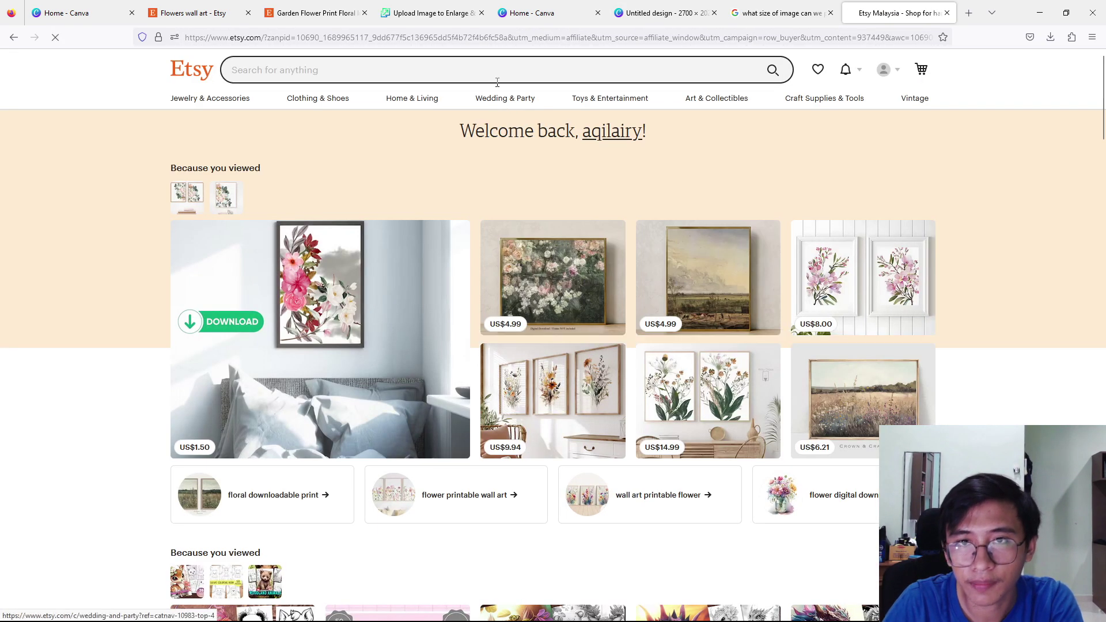
{"action": "left_click", "coordinate": [497, 69]}
{"action": "type", "text": "mock up wall a"}
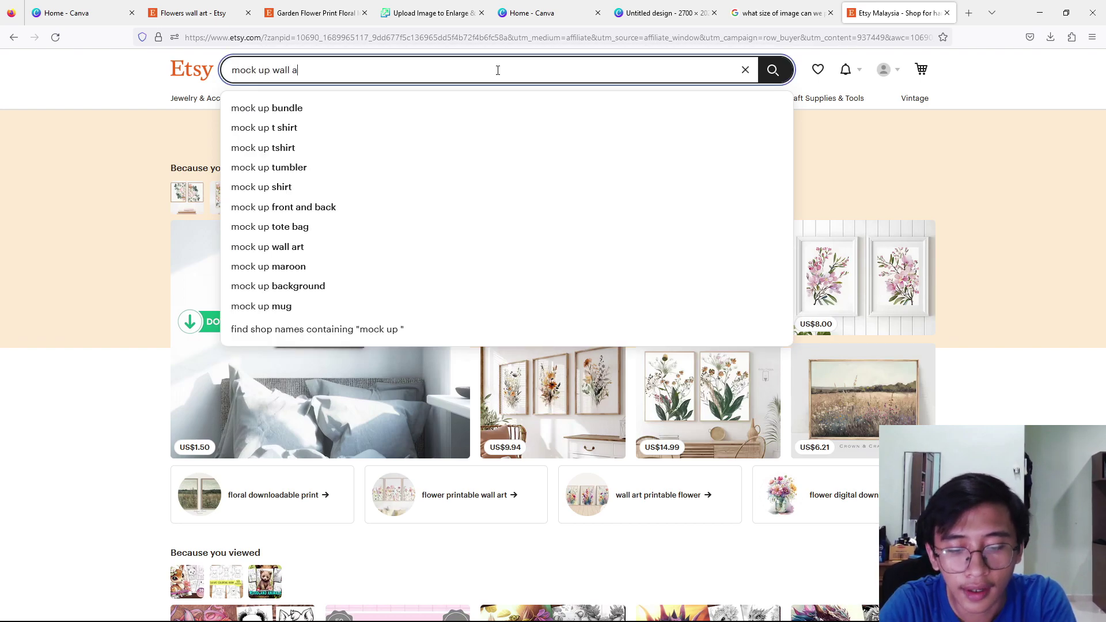
{"action": "type", "text": "rt"}
{"action": "key", "text": "Return"}
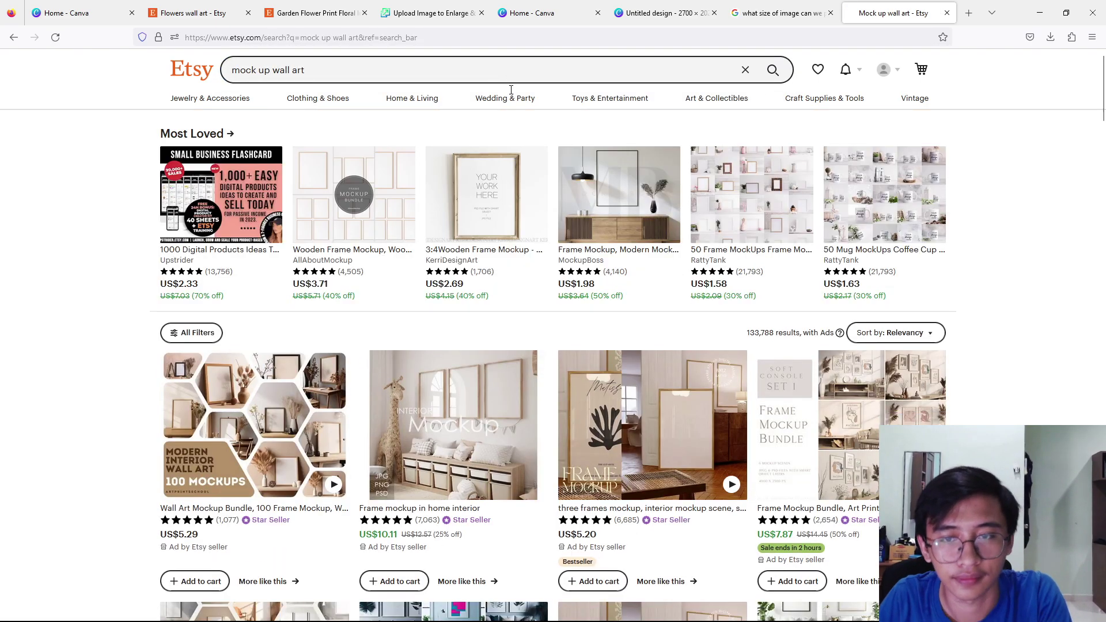
{"action": "scroll", "coordinate": [432, 262], "scroll_direction": "down", "scroll_amount": 4}
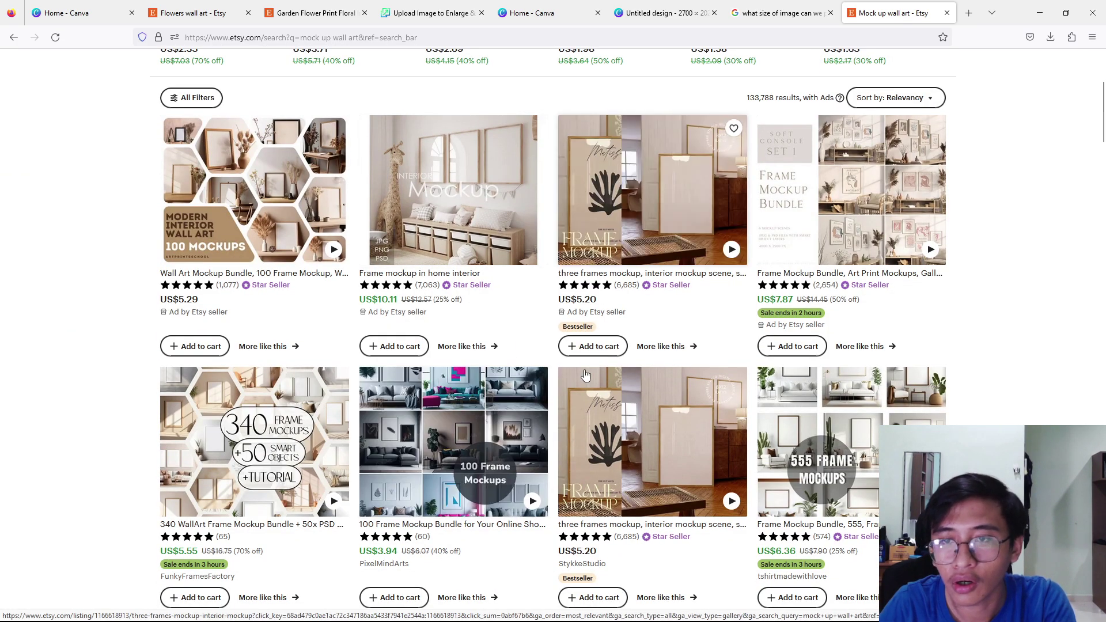
{"action": "scroll", "coordinate": [496, 308], "scroll_direction": "down", "scroll_amount": 4}
{"action": "scroll", "coordinate": [495, 309], "scroll_direction": "down", "scroll_amount": 4}
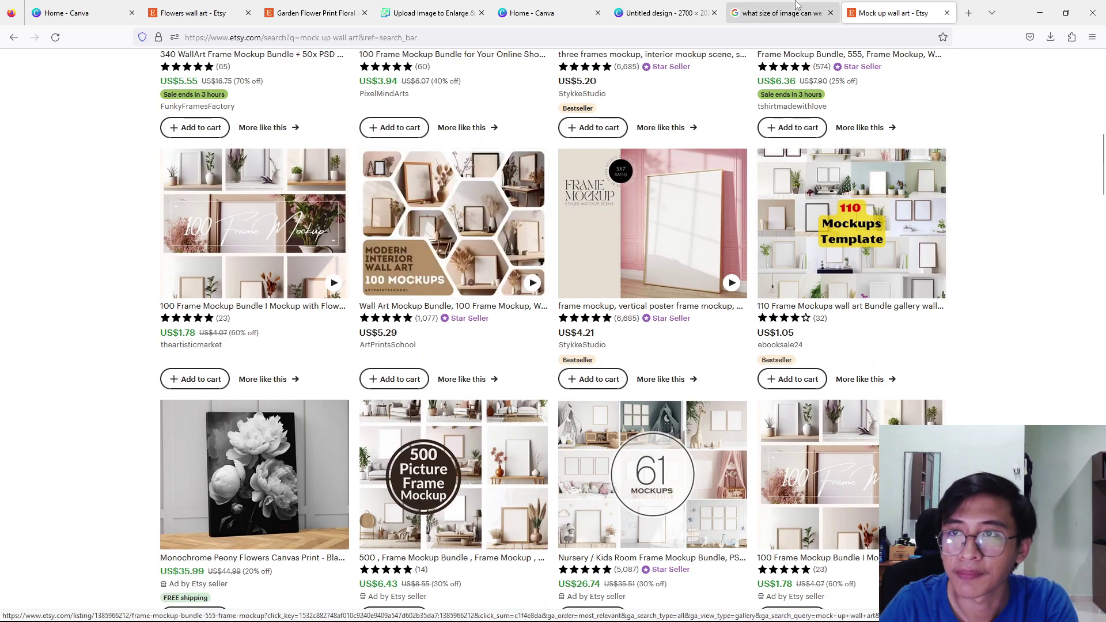
Step: Return to the 2700 × 2025 px Canva design, add the sunflower image and shrink it to fit inside the poster frame
{"action": "left_click", "coordinate": [780, 13]}
{"action": "left_click", "coordinate": [695, 7]}
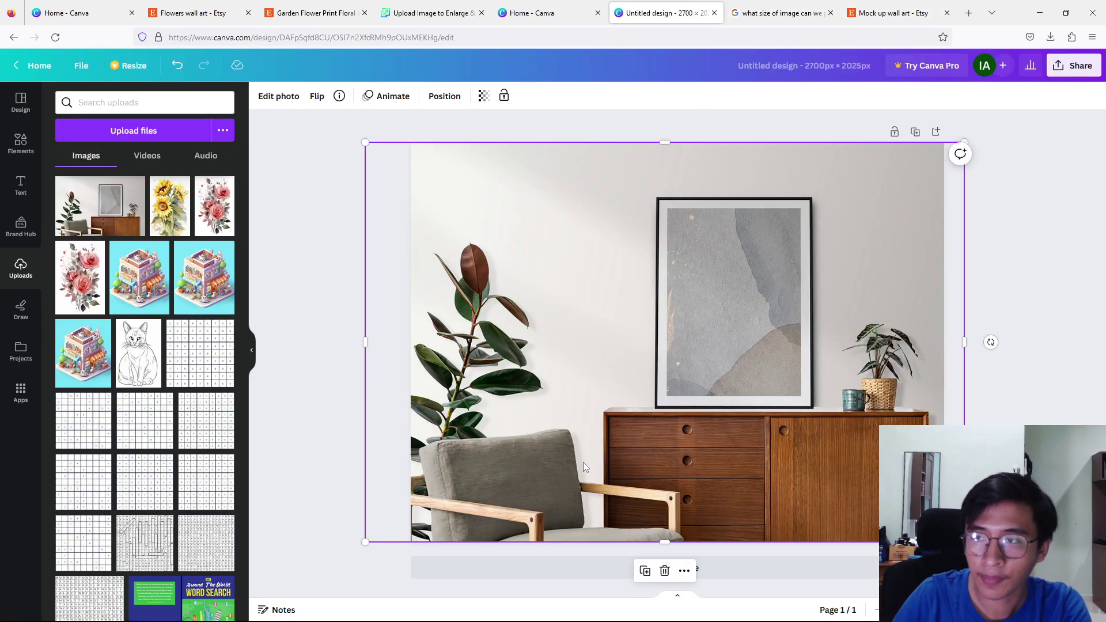
{"action": "left_click", "coordinate": [1024, 250]}
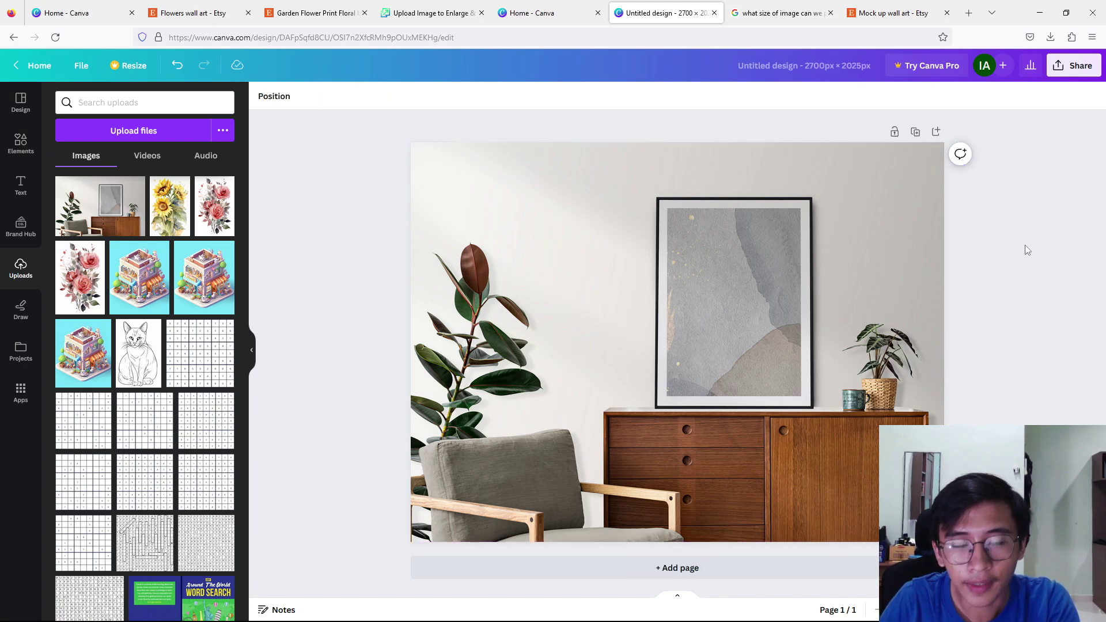
{"action": "left_click", "coordinate": [166, 222]}
{"action": "left_click_drag", "start_coordinate": [675, 347], "coordinate": [758, 331]}
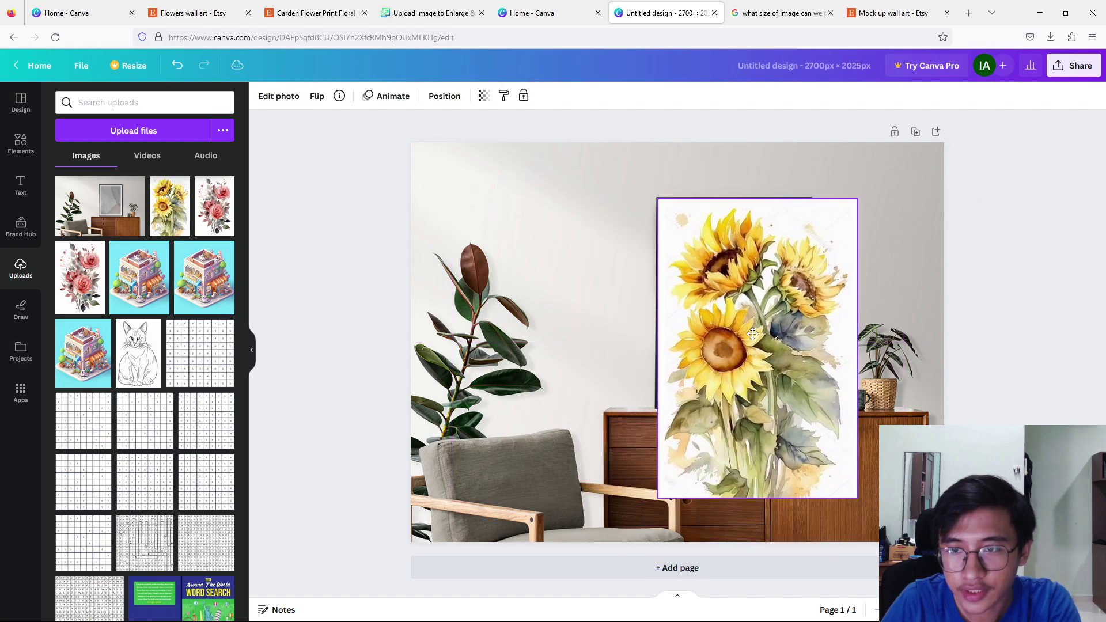
{"action": "mouse_move", "coordinate": [857, 347]}
{"action": "left_mouse_down"}
{"action": "mouse_move", "coordinate": [817, 348]}
{"action": "mouse_move", "coordinate": [858, 349]}
{"action": "left_mouse_up"}
{"action": "left_click_drag", "start_coordinate": [859, 498], "coordinate": [804, 412]}
{"action": "left_click", "coordinate": [921, 322]}
{"action": "left_click", "coordinate": [1049, 227]}
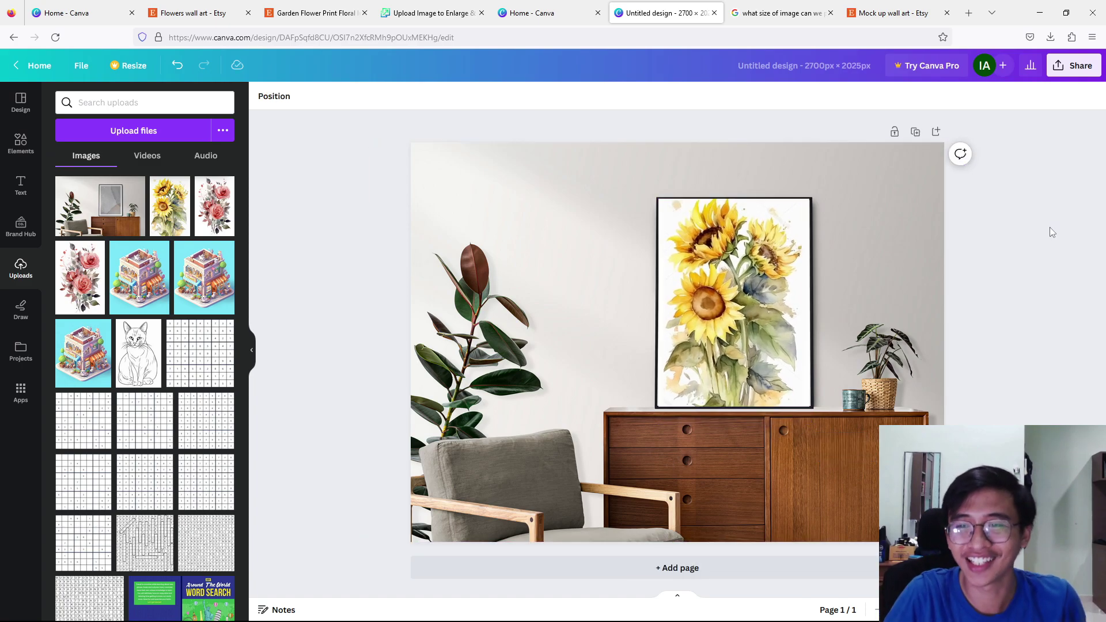
{"action": "left_click", "coordinate": [694, 316]}
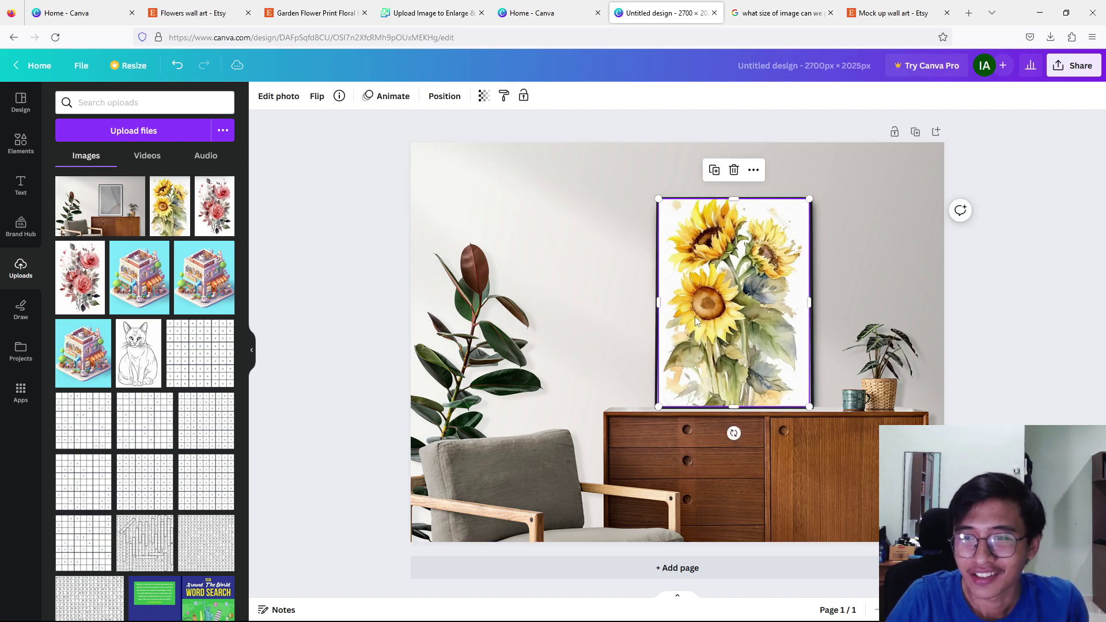
{"action": "left_click", "coordinate": [1079, 238]}
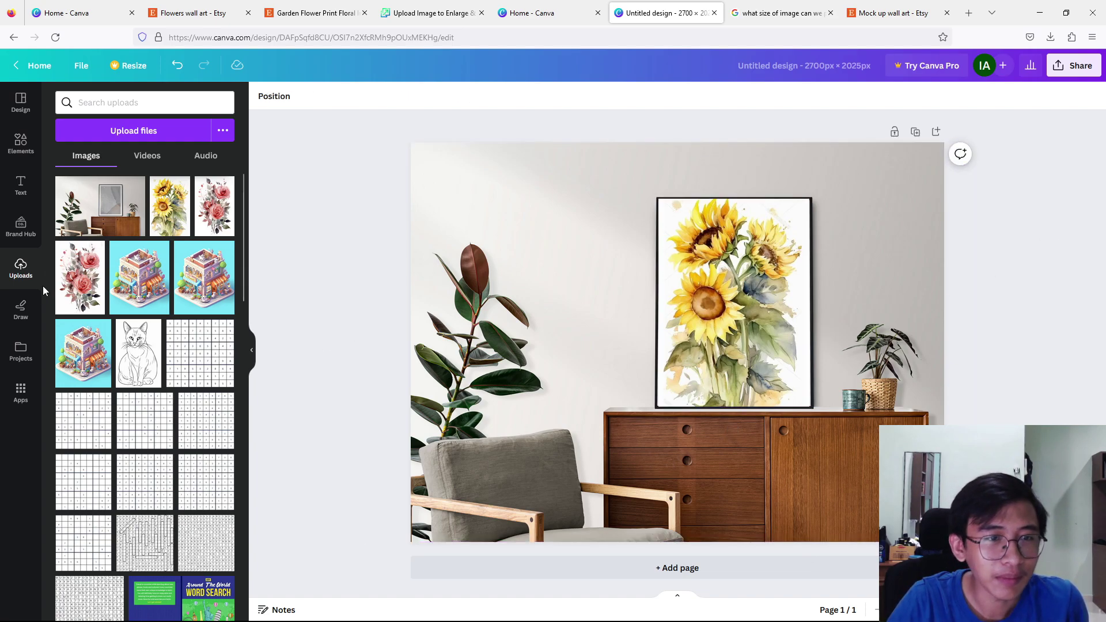
Step: Add a circle shape, fill it with the beige photo color from the sunflower image and place it over the cabinet's lower-right area
{"action": "left_click", "coordinate": [21, 141]}
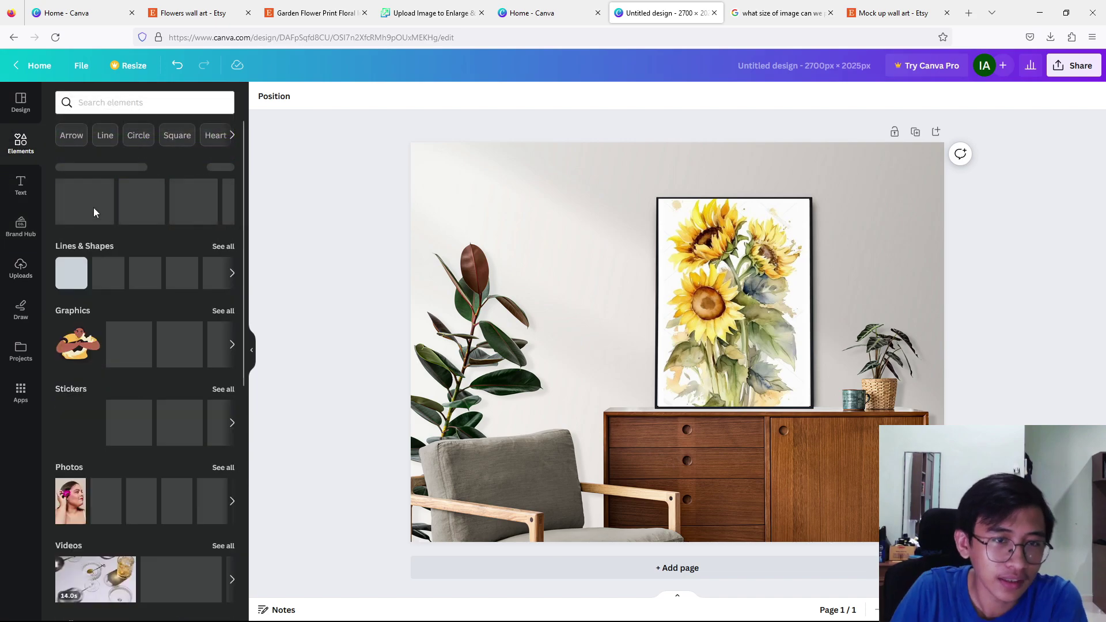
{"action": "left_click", "coordinate": [108, 273]}
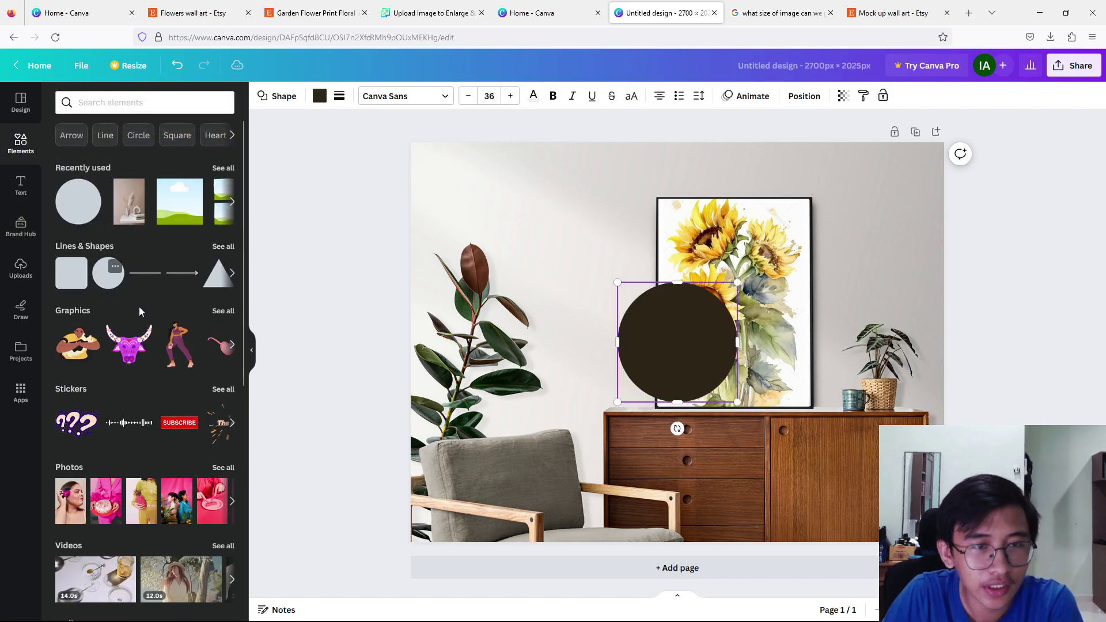
{"action": "left_click", "coordinate": [319, 96]}
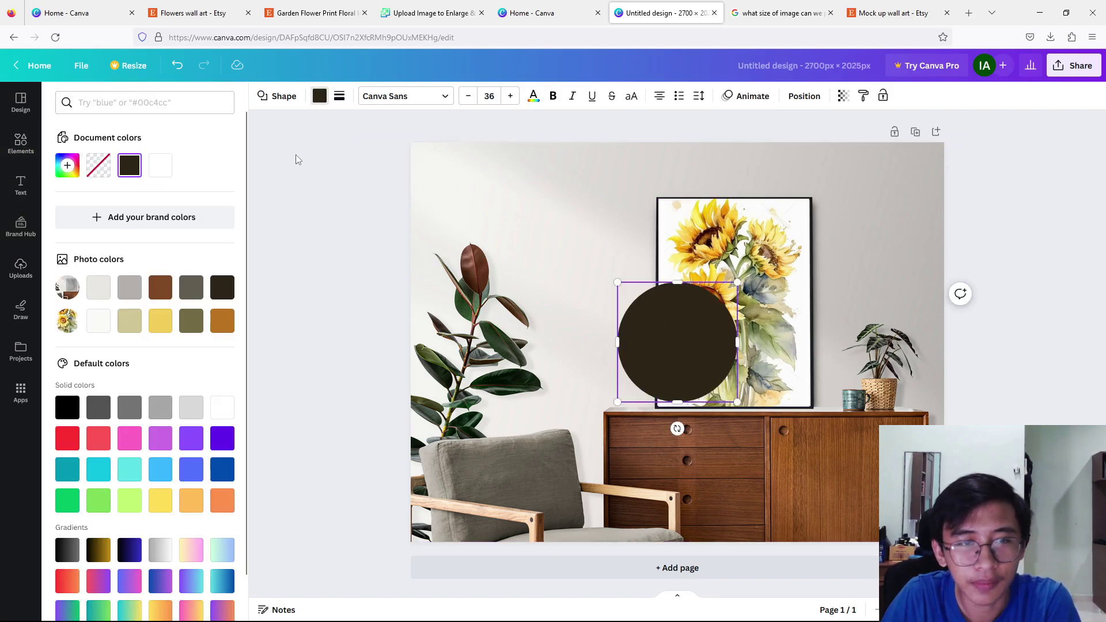
{"action": "left_click", "coordinate": [129, 321]}
{"action": "left_click_drag", "start_coordinate": [676, 302], "coordinate": [862, 432]}
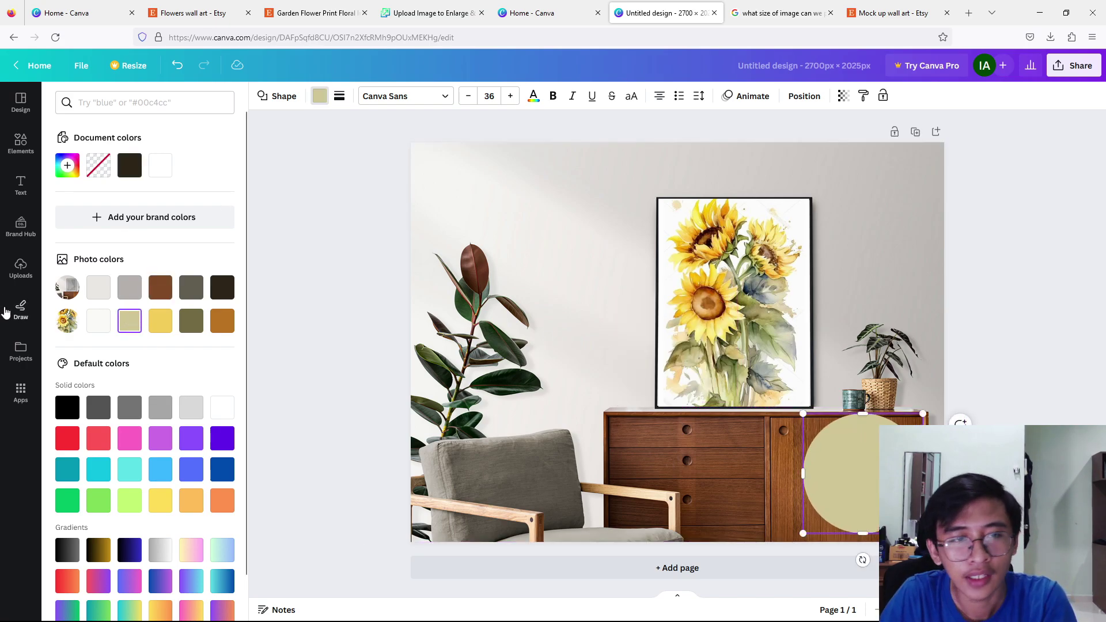
Step: Add a heading to the page with the text DIGITAL
{"action": "left_click", "coordinate": [21, 183]}
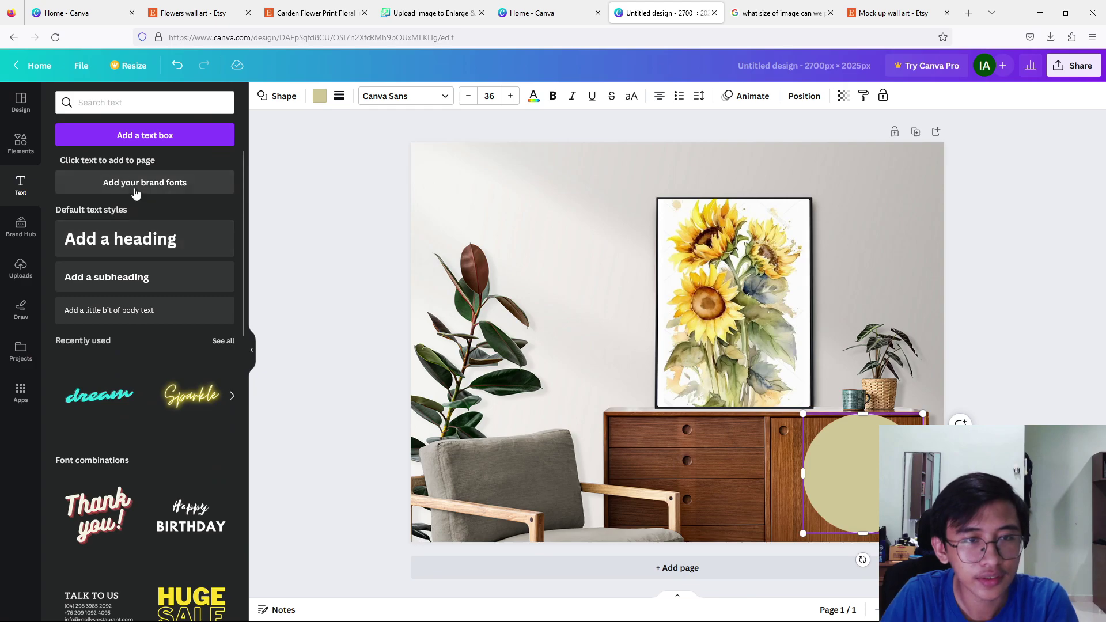
{"action": "left_click", "coordinate": [133, 183]}
{"action": "left_click", "coordinate": [816, 157]}
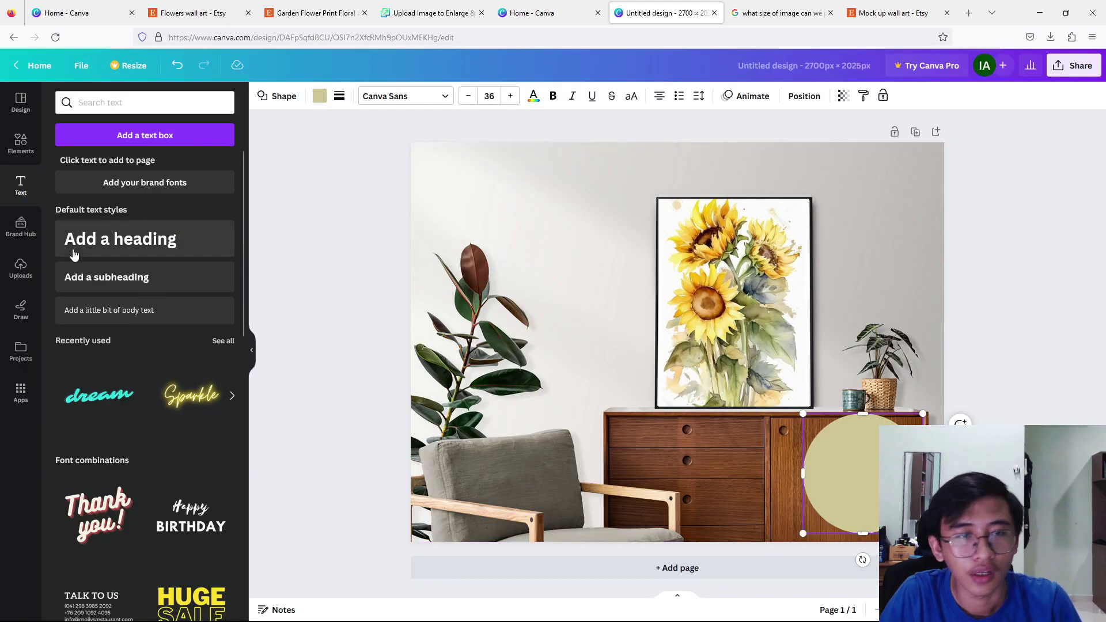
{"action": "left_click", "coordinate": [96, 249]}
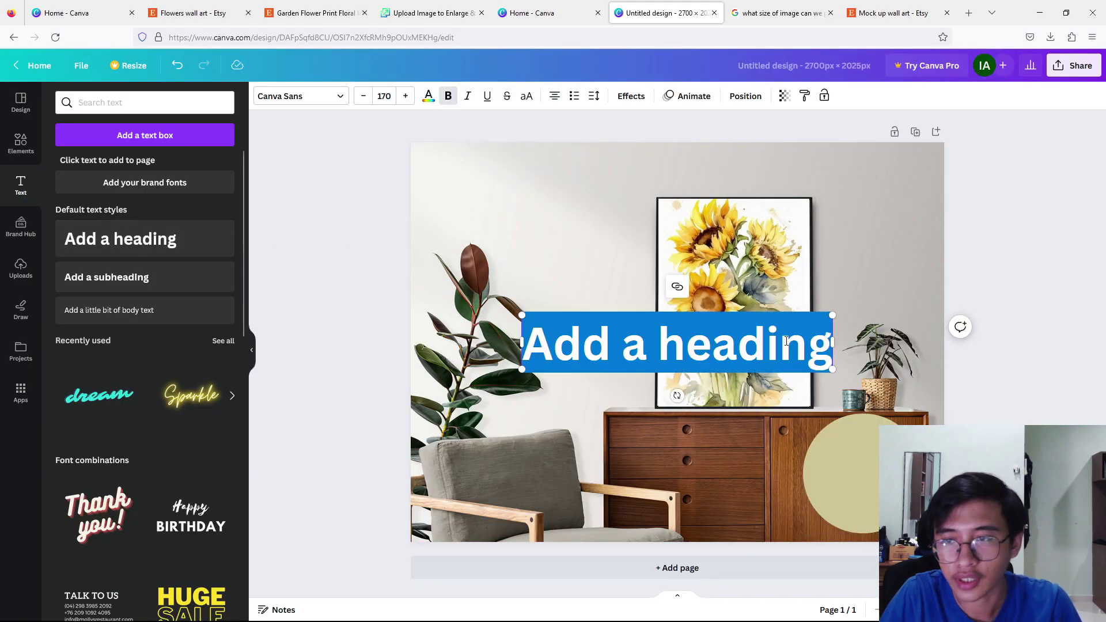
{"action": "type", "text": "d"}
{"action": "key", "text": "BackSpace"}
{"action": "type", "text": "DIG"}
{"action": "key", "text": "BackSpace"}
{"action": "type", "text": "IGITAL"}
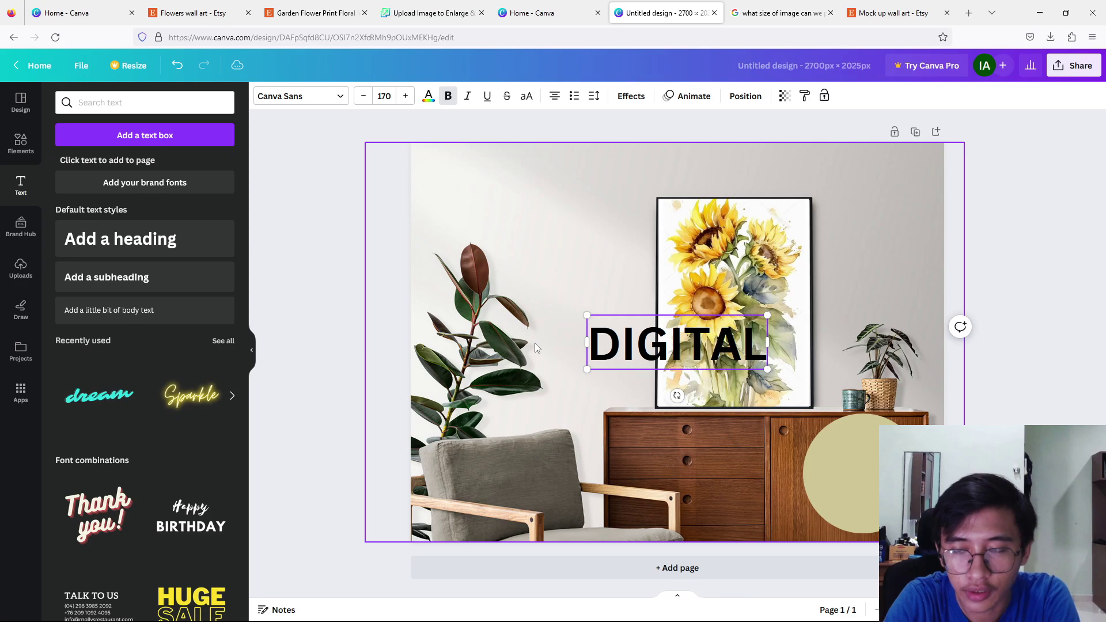
Step: Add DOWNLOAD as a second line of the heading, format the text in Playfair Display at size 56 and place it on the beige circle
{"action": "key", "text": "Return"}
{"action": "type", "text": "DOWNLOAD"}
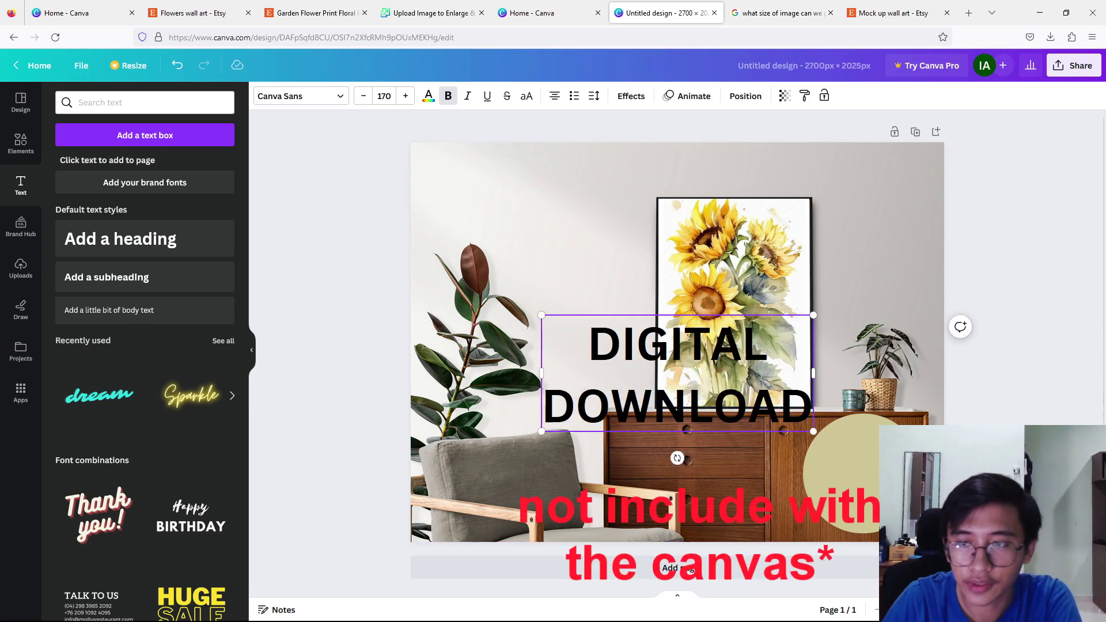
{"action": "key", "text": "ctrl+a"}
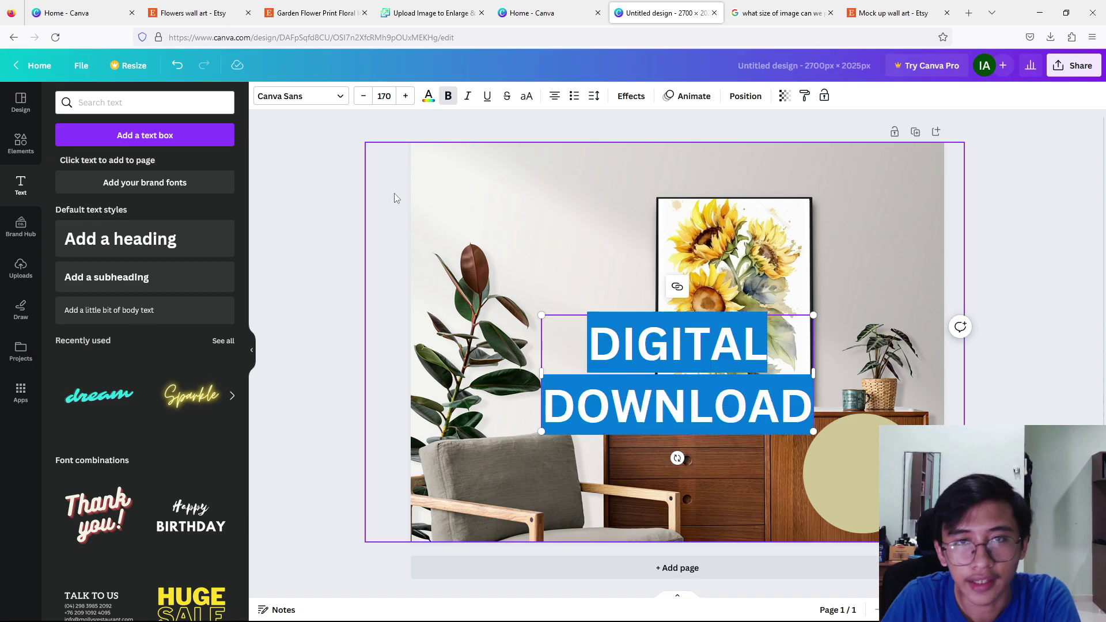
{"action": "left_click", "coordinate": [384, 95]}
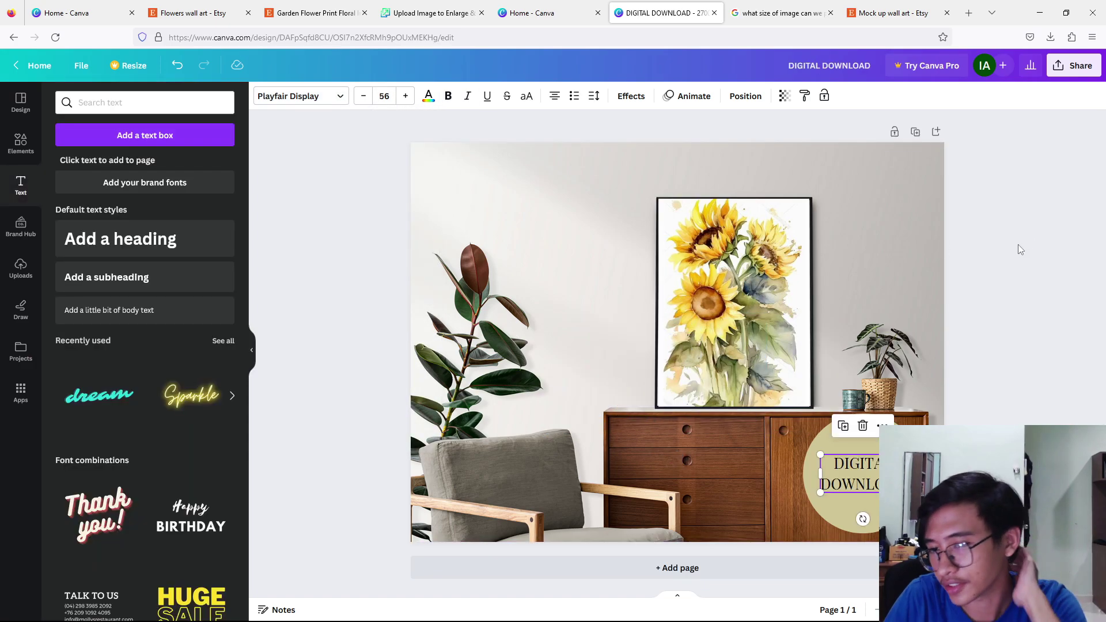
{"action": "left_click", "coordinate": [1019, 249]}
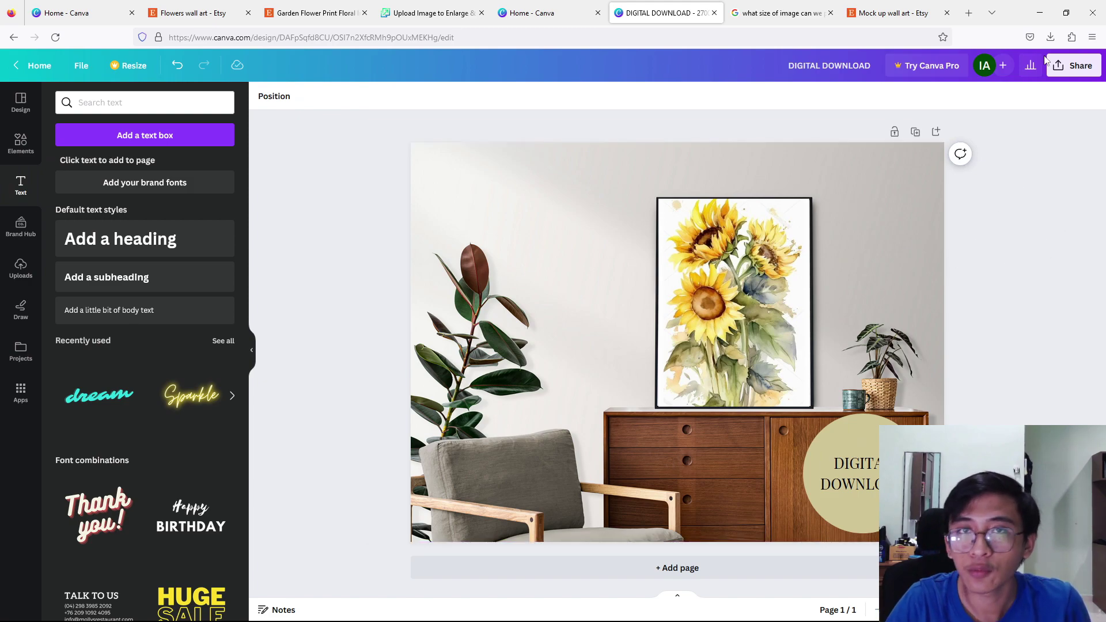
Step: Download the finished mockup design as a PNG file
{"action": "left_click", "coordinate": [1072, 66]}
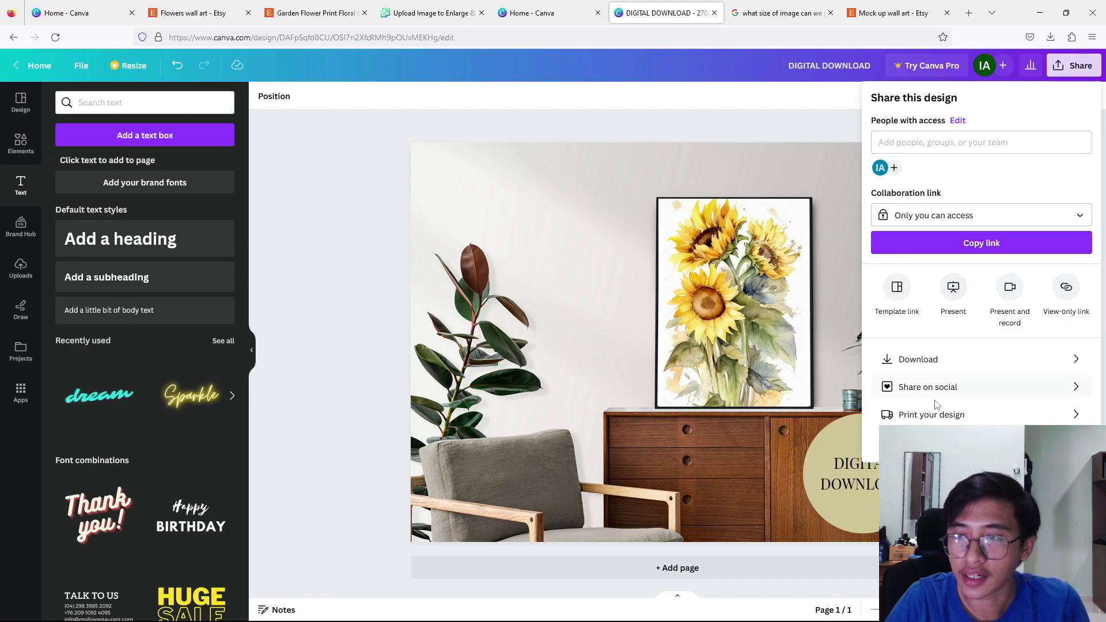
{"action": "left_click", "coordinate": [938, 359]}
{"action": "left_click", "coordinate": [936, 151]}
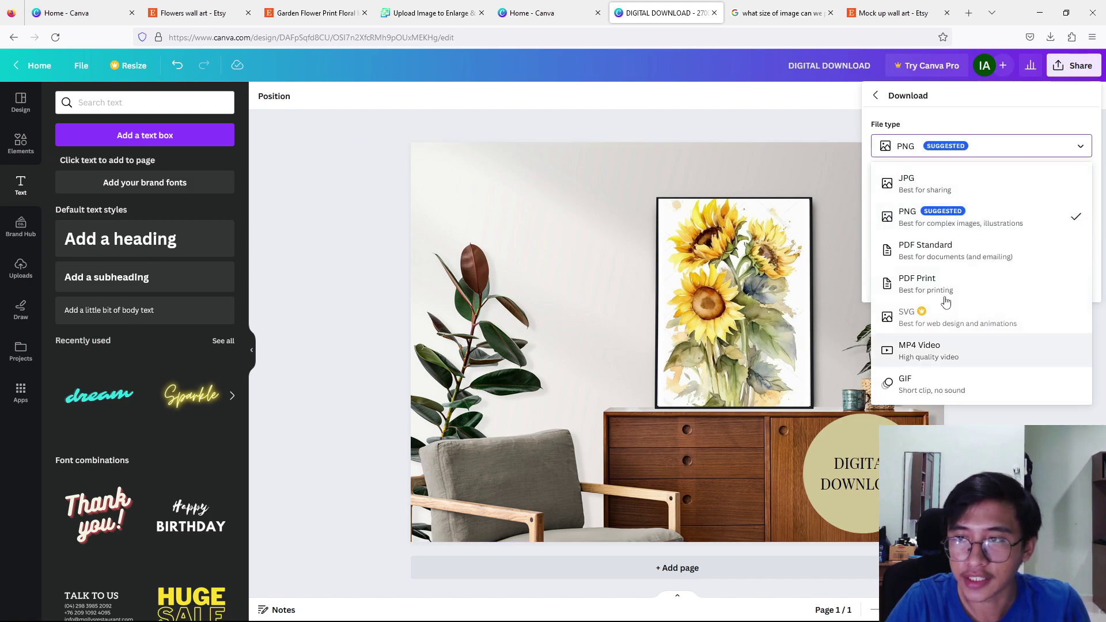
{"action": "left_click", "coordinate": [950, 218]}
{"action": "left_click", "coordinate": [955, 284]}
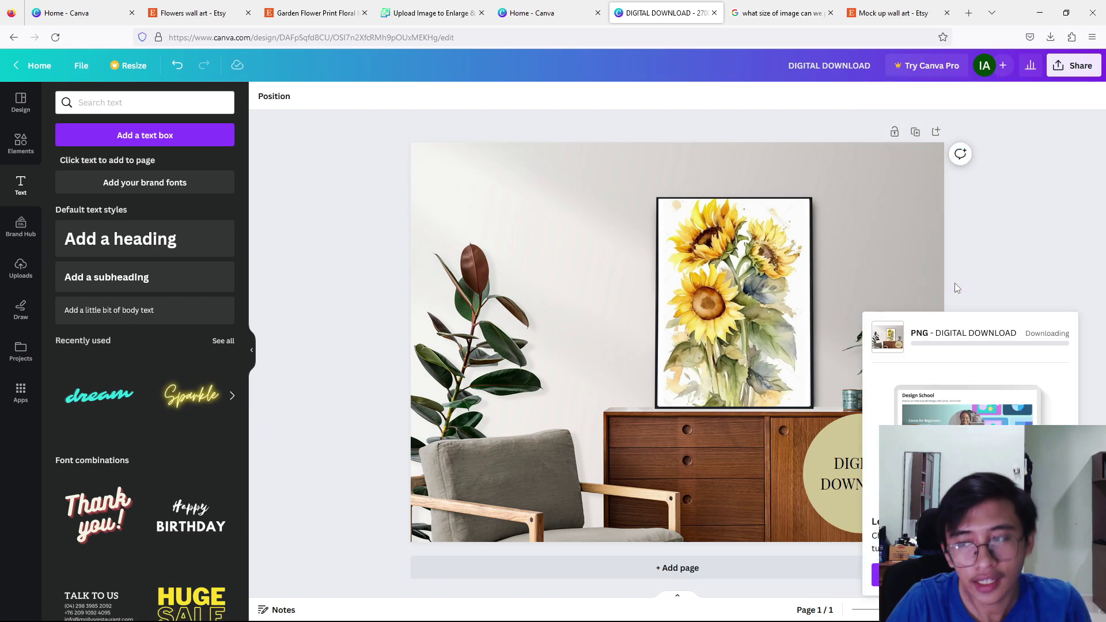